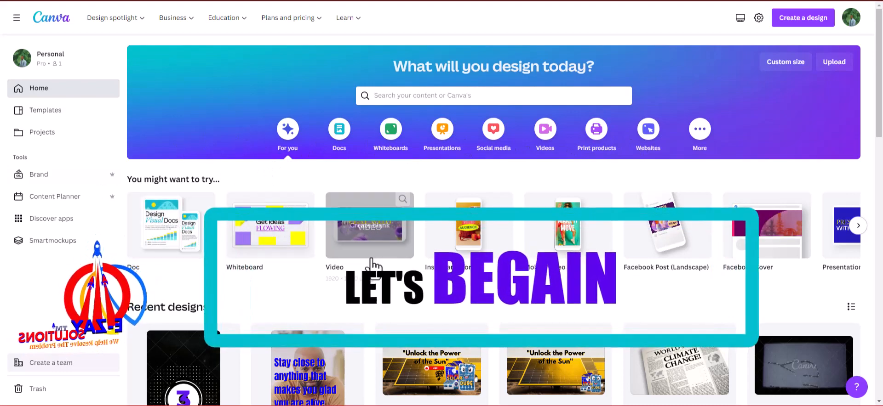
- Create a blank video design and browse the suggested video templates
left_click(367, 228)
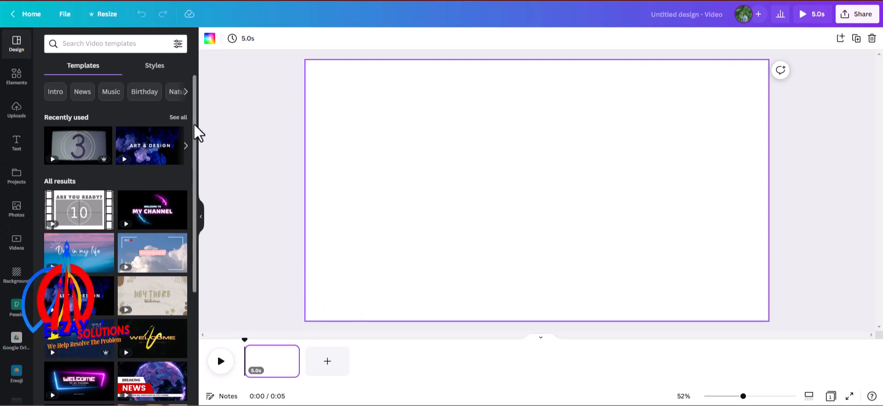
scroll(196, 161, "down", 1)
scroll(187, 197, "down", 1)
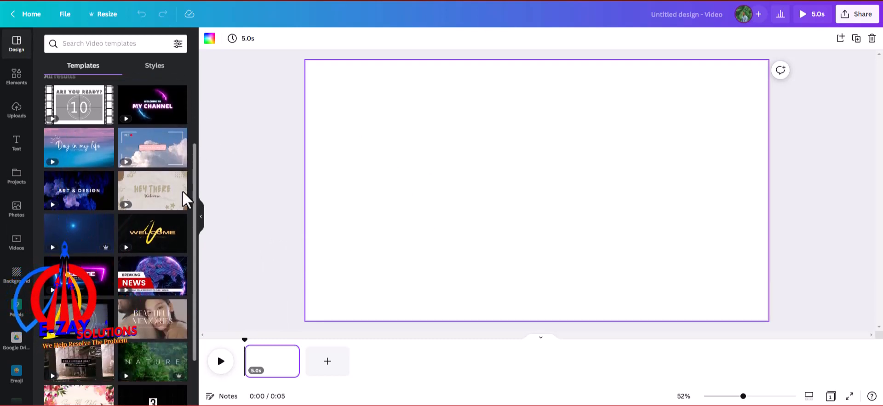
scroll(181, 217, "up", 3)
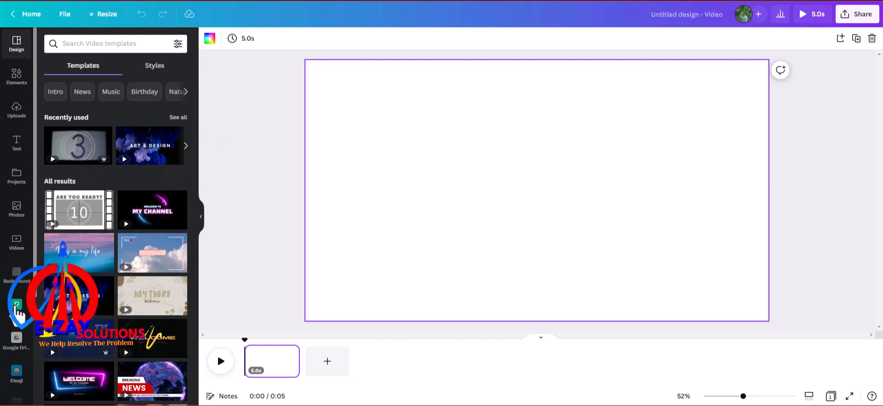
- Search the Pexels photo library for "streets"
left_click(14, 307)
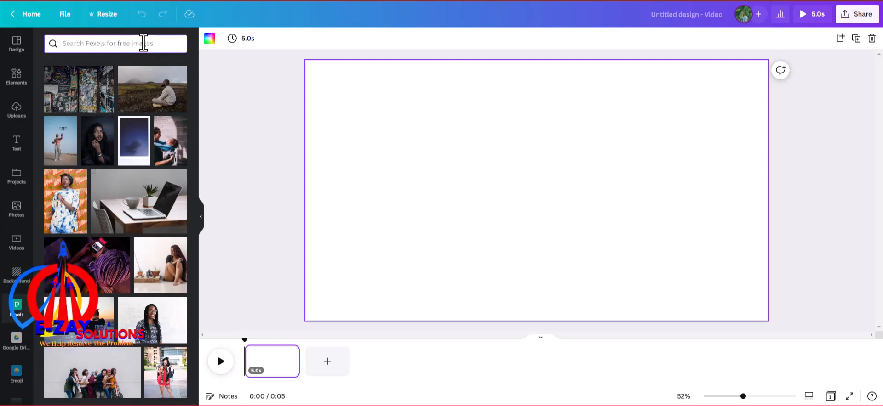
type("streets")
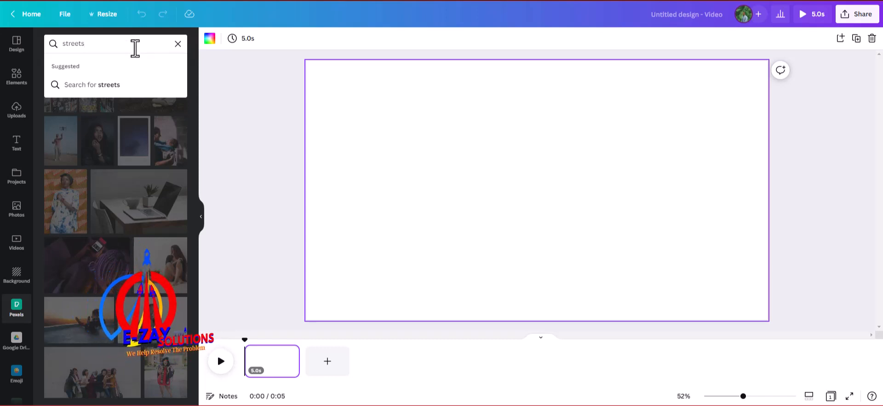
key("Return")
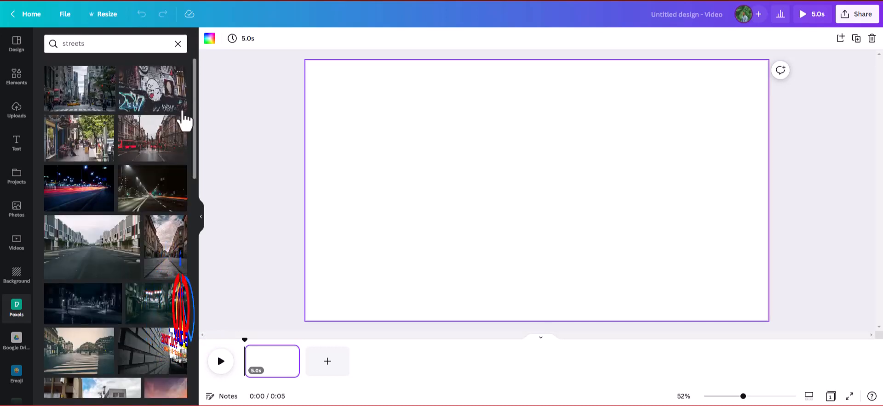
- Add the photo of the empty road between building rows, align it to the page's upper-left corner and crop its bottom edge
left_click_drag(194, 103, 195, 124)
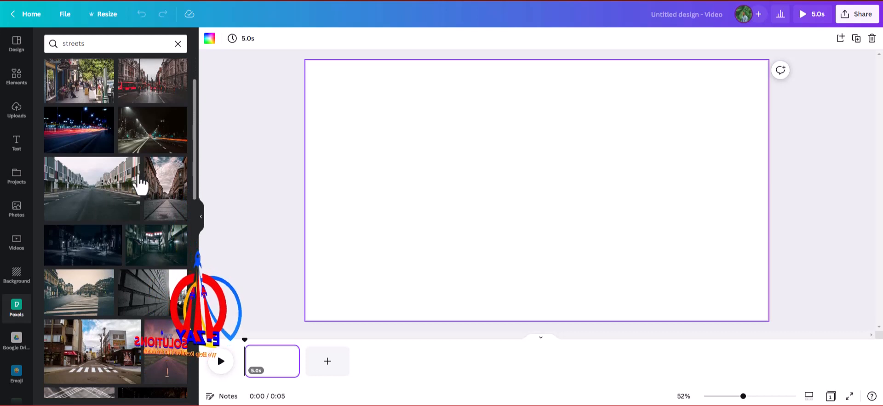
left_click(73, 211)
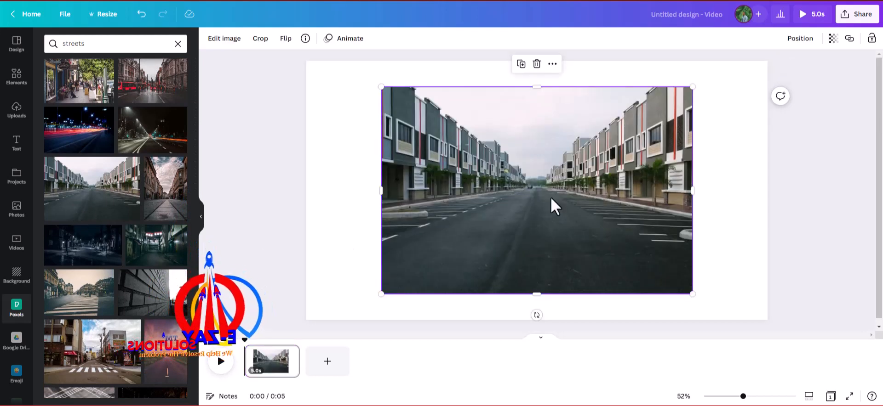
left_click_drag(553, 205, 476, 172)
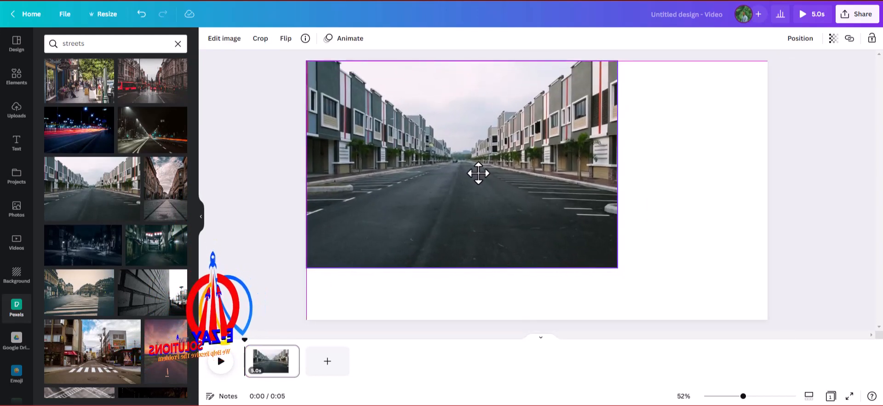
left_click_drag(461, 268, 460, 238)
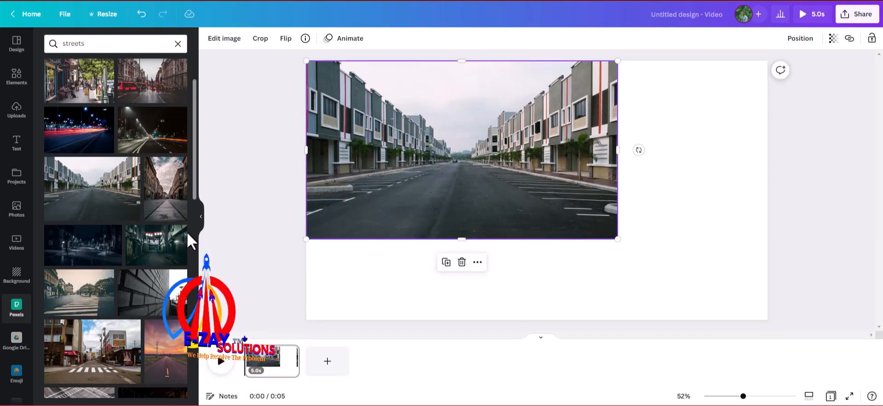
- Add the black-and-white brick wall photo over the upper right of the page and flip it horizontally
left_click(138, 287)
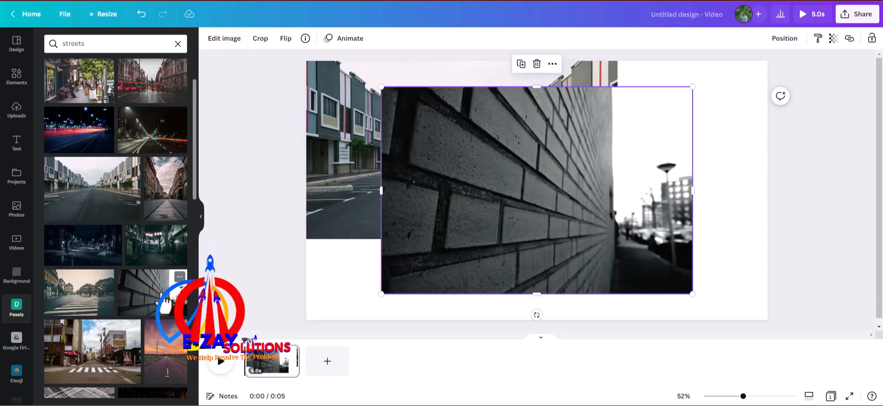
left_click_drag(650, 203, 725, 154)
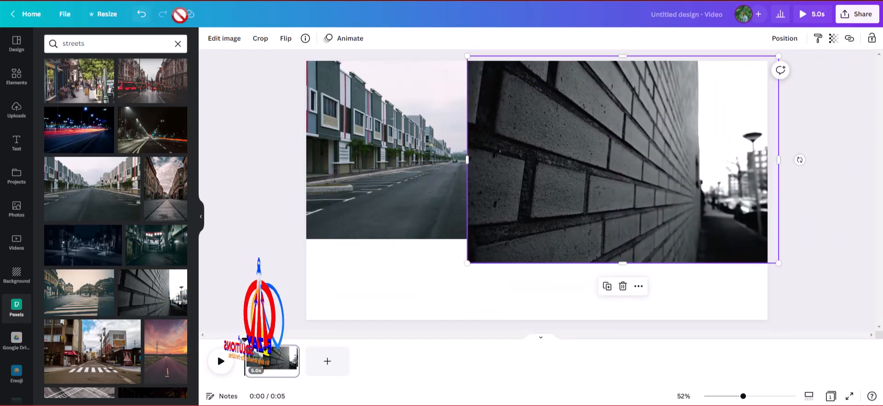
left_click(285, 40)
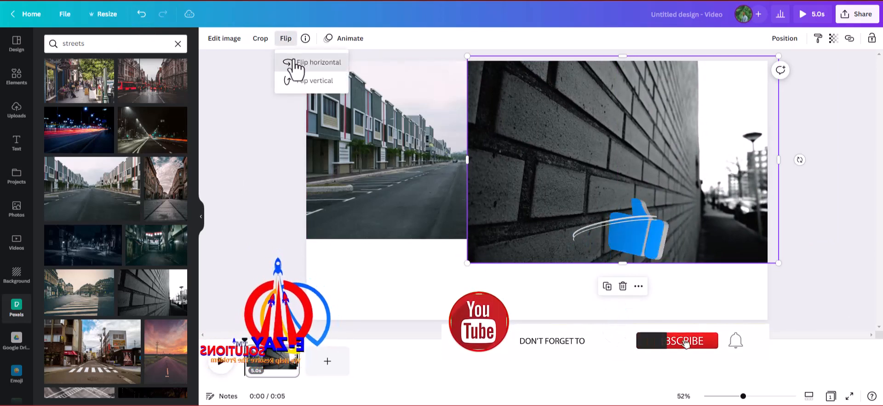
left_click(292, 62)
- Place the wall photo to the right of the road photo, crop it to the same height and make their facing edges meet
left_click_drag(656, 193, 804, 190)
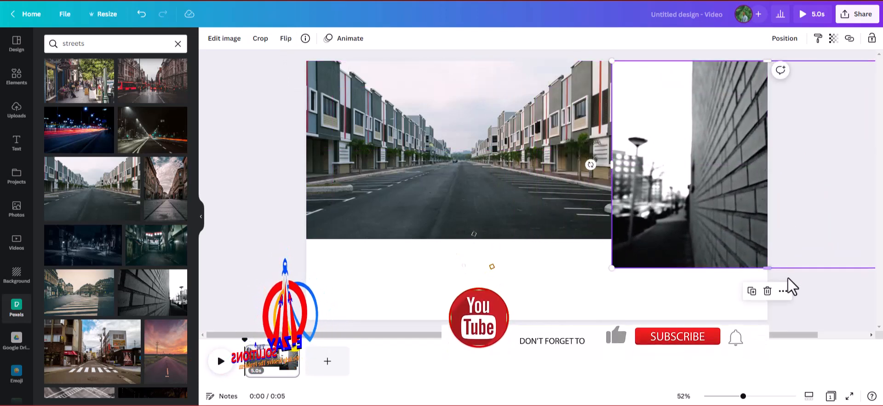
left_click_drag(767, 269, 763, 239)
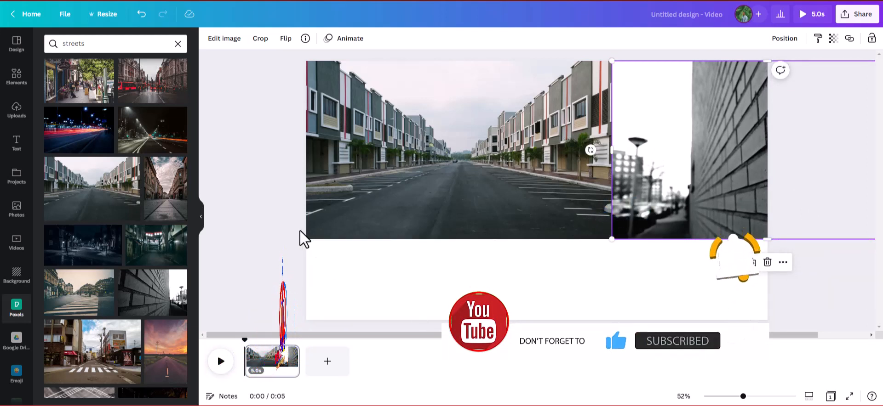
left_click(564, 198)
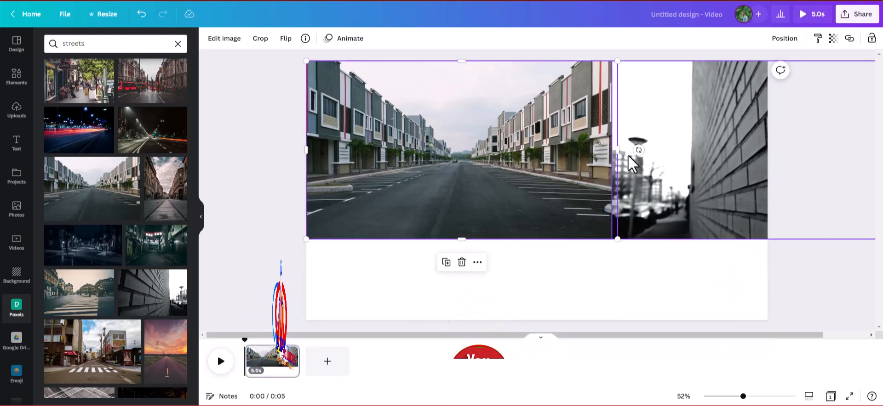
left_click_drag(617, 148, 584, 171)
left_click(613, 149)
left_click(269, 166)
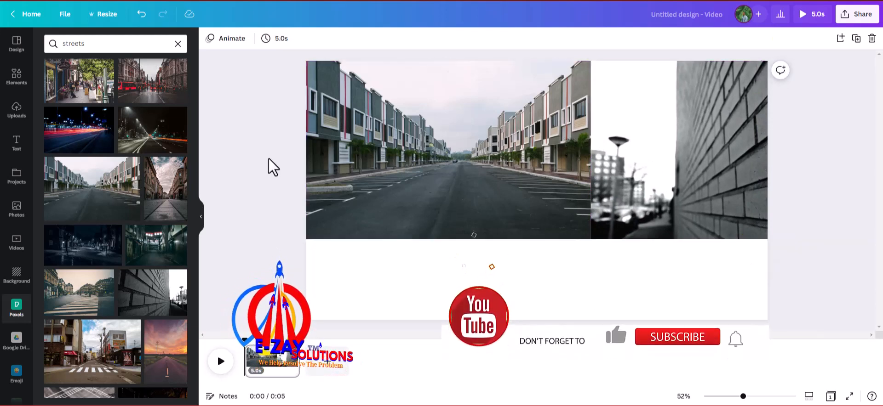
- Crop the road photo's right edge to the middle of the page and extend the wall photo's left edge to meet it
left_click(524, 207)
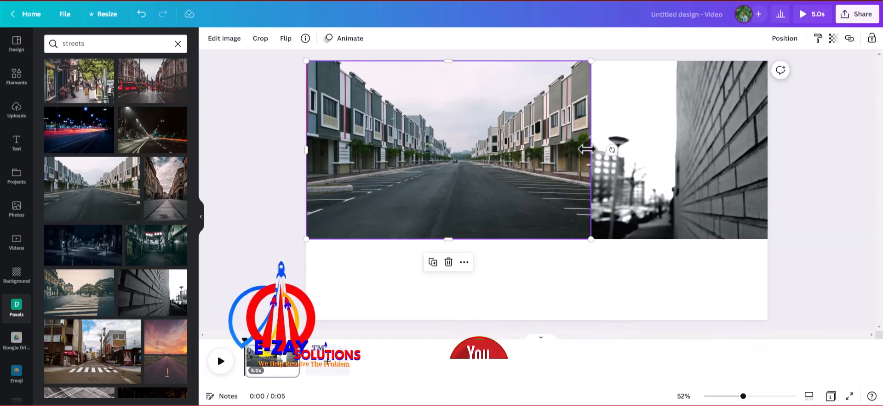
left_click_drag(584, 150, 568, 148)
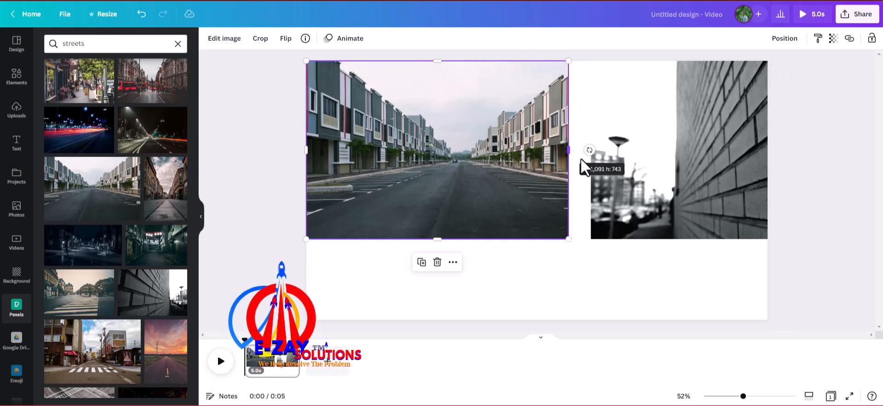
left_click(626, 170)
left_click_drag(589, 148, 575, 148)
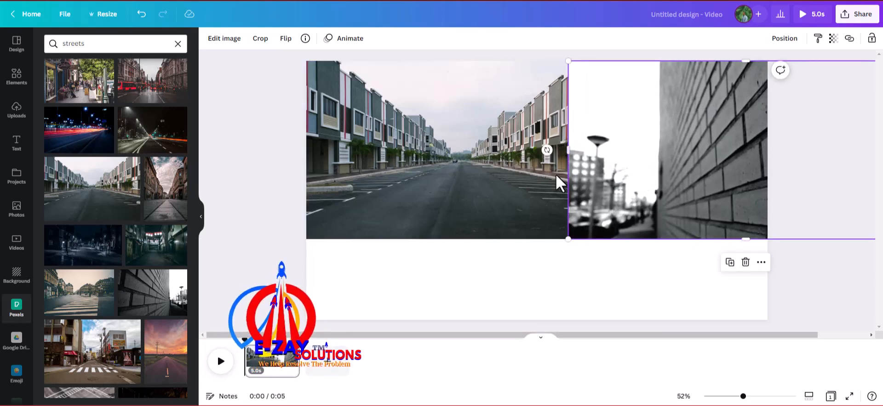
mouse_move(568, 148)
left_mouse_down()
mouse_move(479, 147)
mouse_move(570, 153)
mouse_move(546, 152)
mouse_move(532, 167)
mouse_move(601, 147)
mouse_move(566, 159)
left_mouse_up()
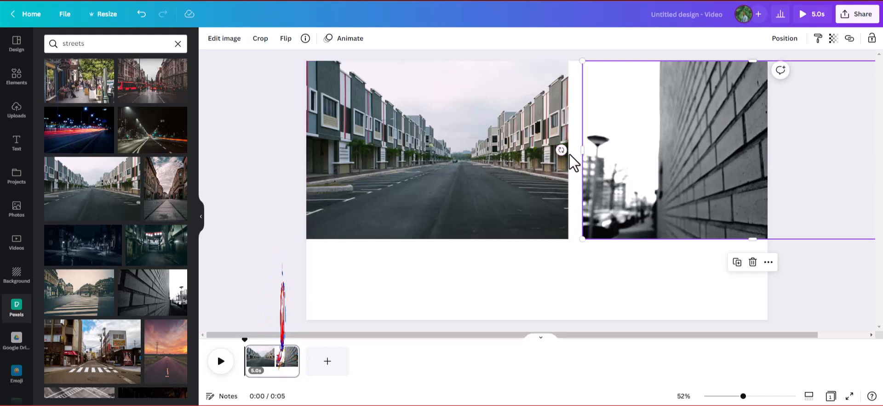
left_click(567, 164)
left_click_drag(569, 150, 543, 150)
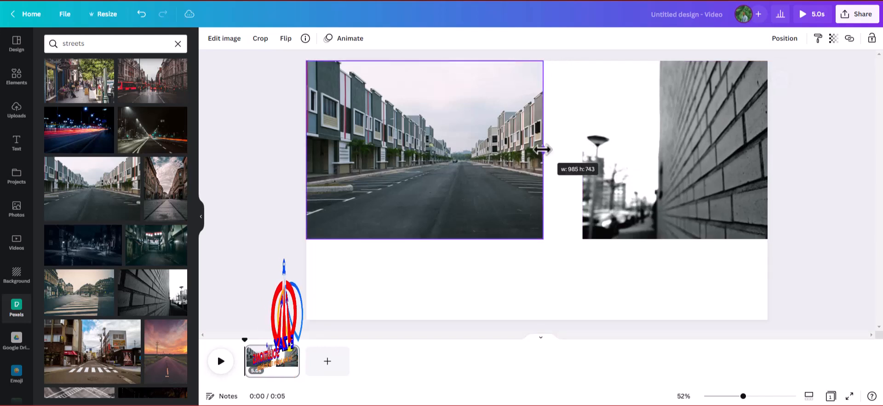
left_click(616, 167)
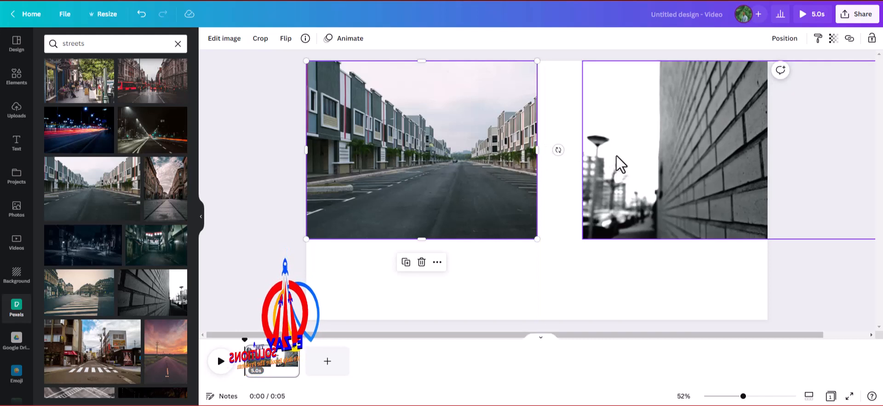
left_click_drag(580, 150, 536, 150)
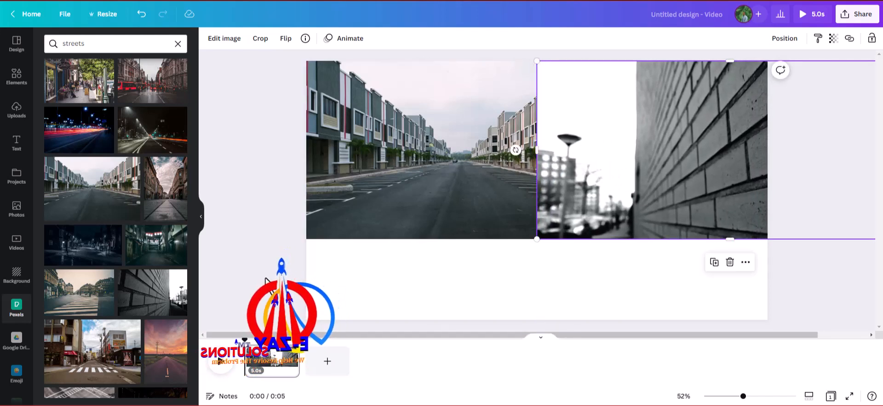
left_click(266, 223)
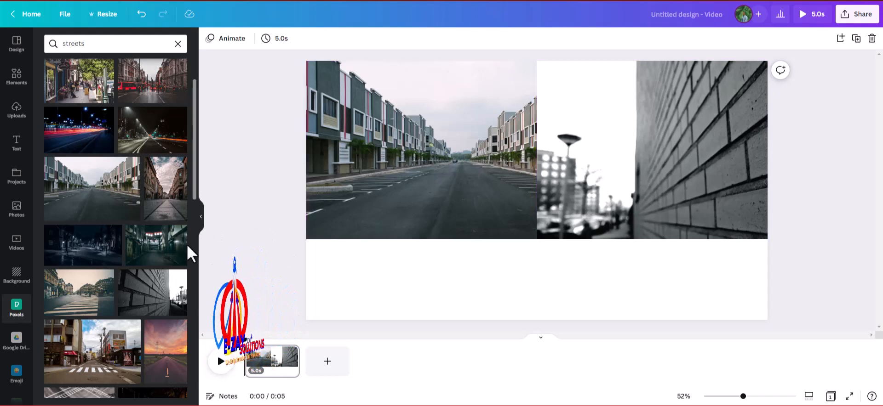
- Clear the photo search, search the Canva elements for "dancing dude" and show all the video results
left_click(178, 44)
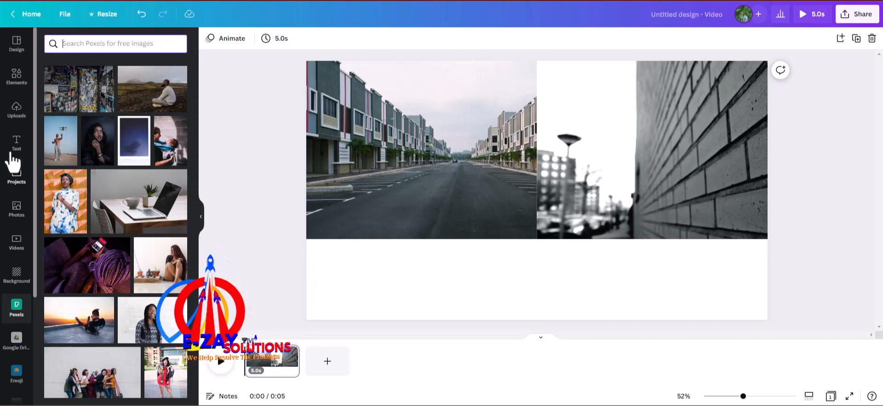
left_click(19, 81)
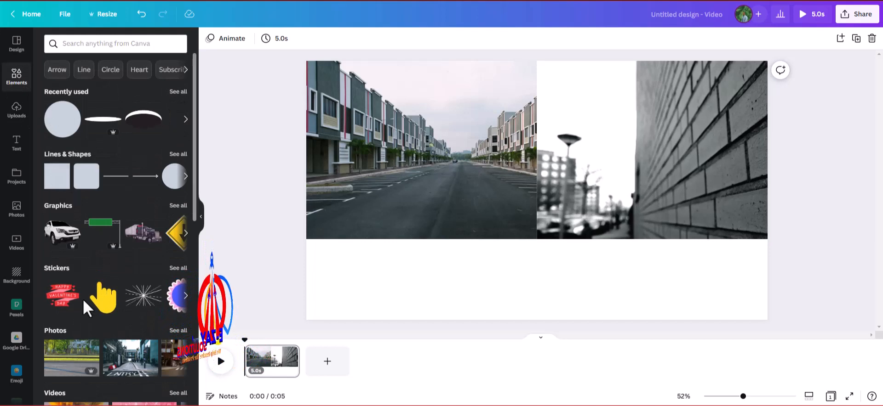
left_click(136, 46)
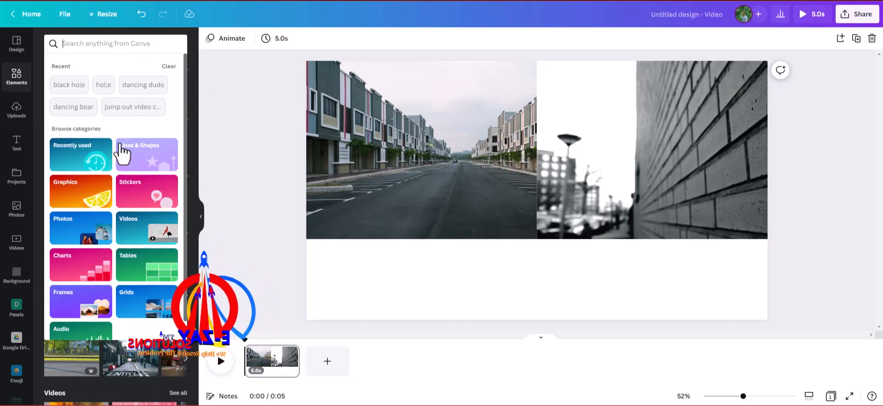
left_click(154, 92)
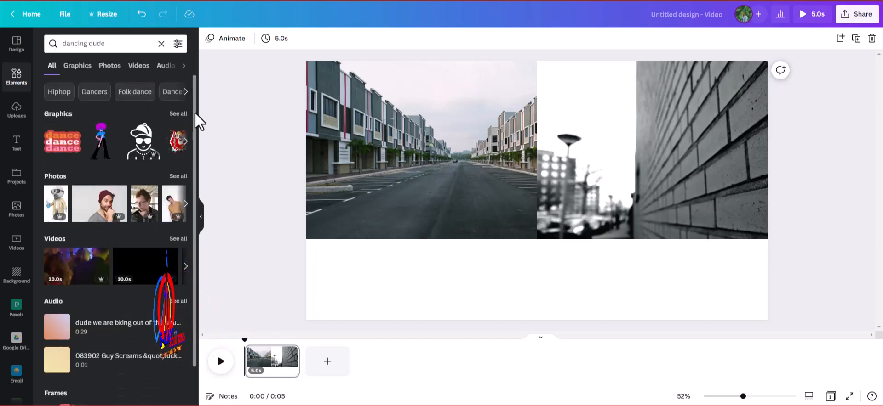
left_click(177, 239)
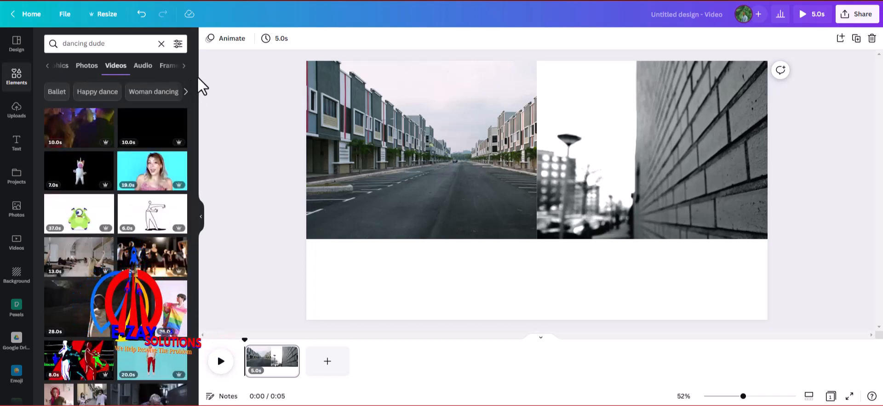
- Find the dancing hedgehog with the red bow tie among the video results and add it to the page
scroll(194, 82, "down", 2)
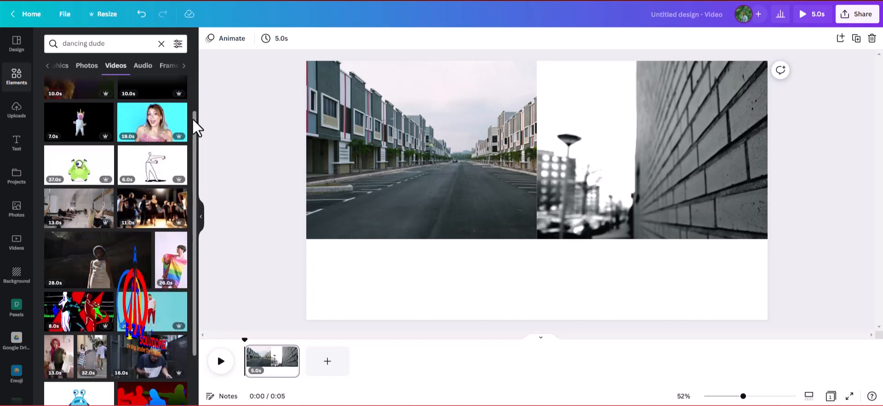
scroll(188, 142, "down", 5)
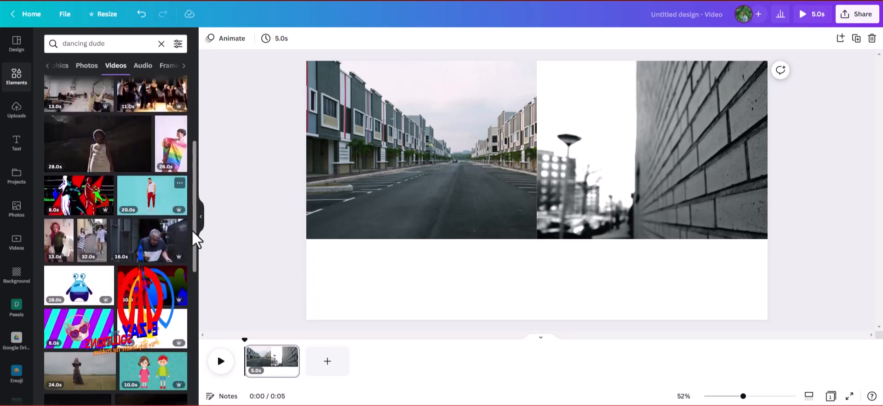
scroll(195, 189, "down", 5)
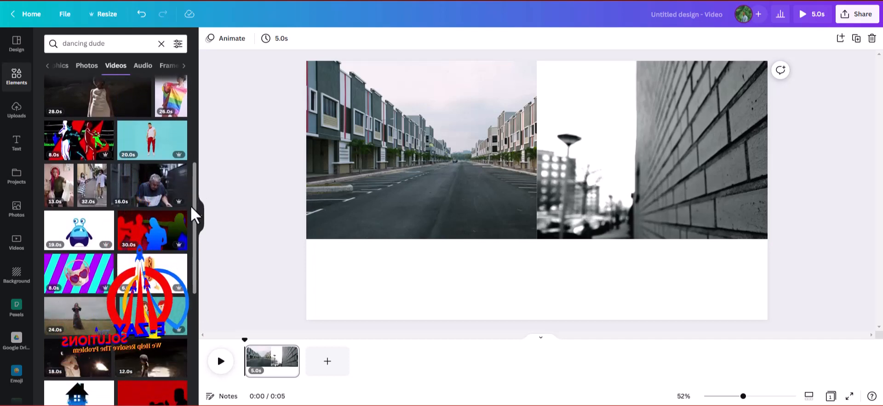
scroll(187, 237, "down", 5)
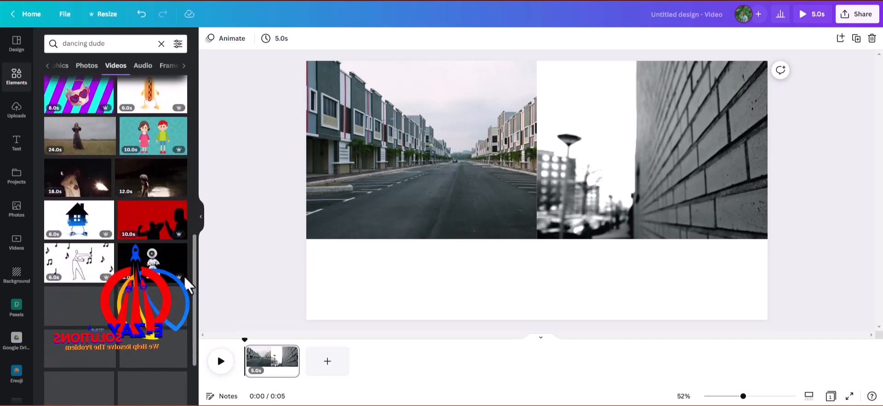
scroll(184, 276, "down", 5)
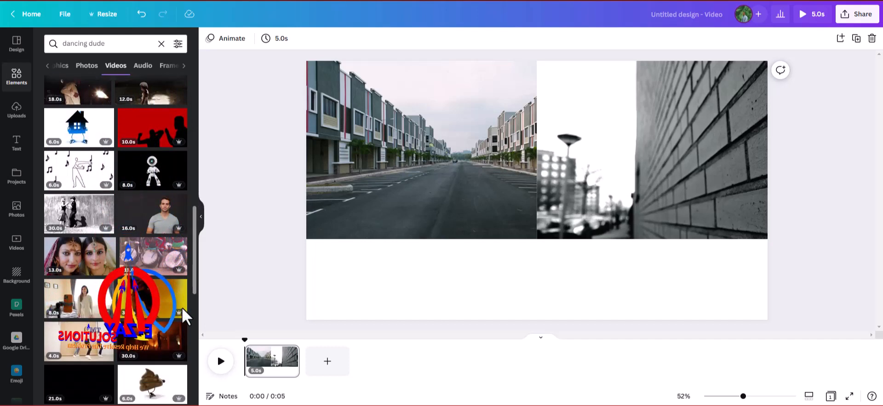
scroll(181, 312, "down", 7)
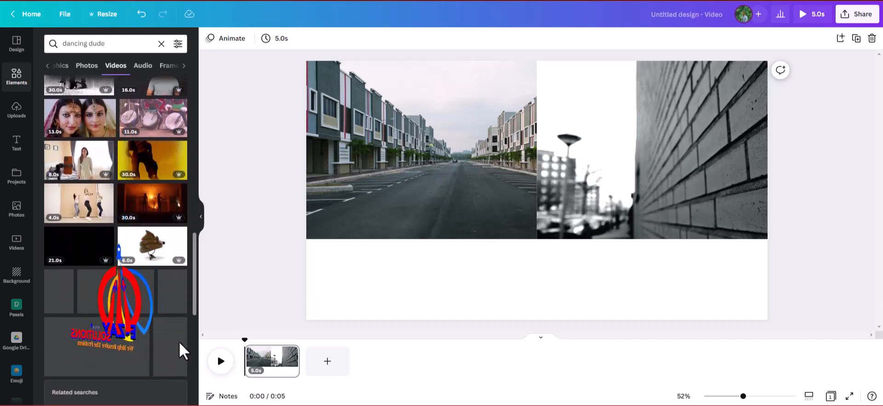
scroll(173, 368, "down", 7)
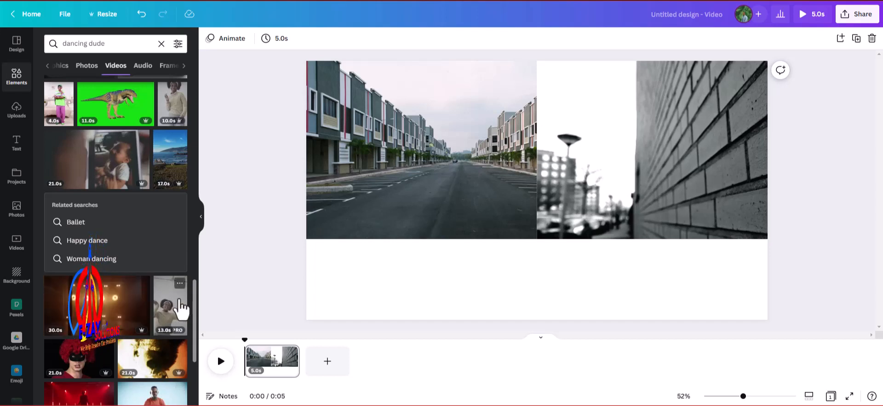
left_click_drag(194, 297, 185, 320)
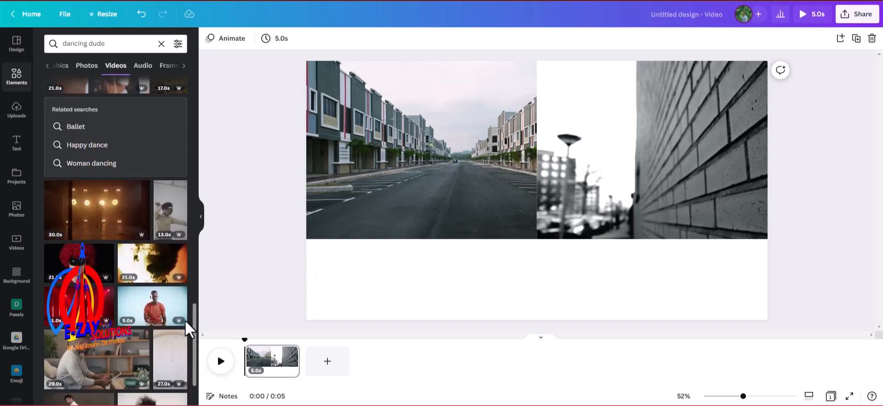
scroll(184, 322, "down", 5)
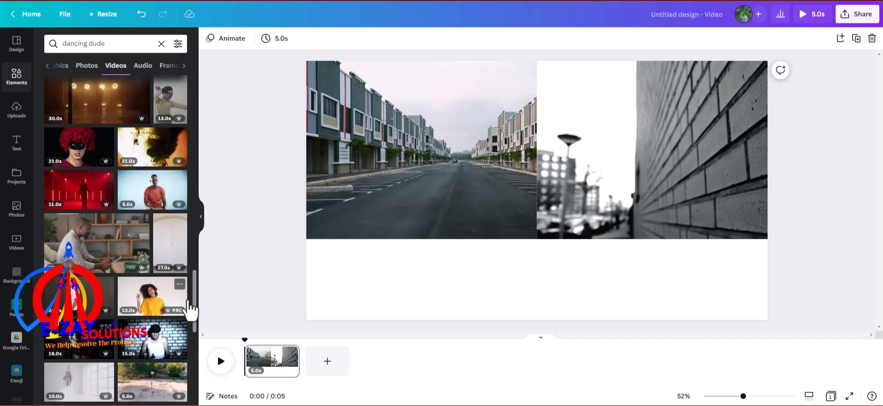
left_click_drag(193, 299, 178, 343)
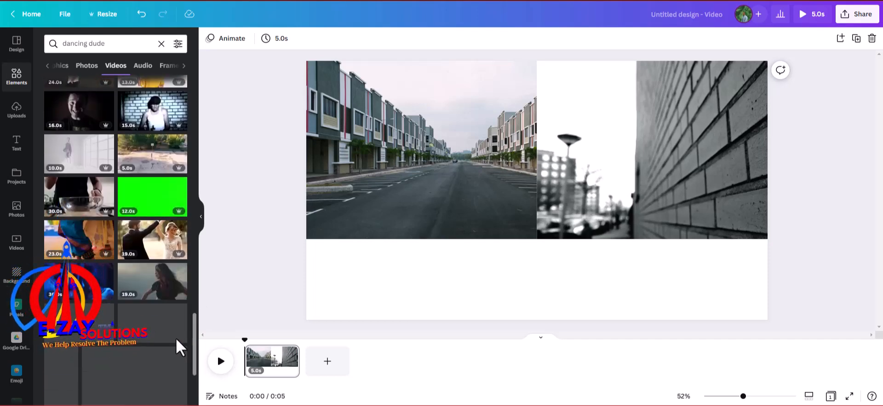
scroll(176, 338, "down", 2)
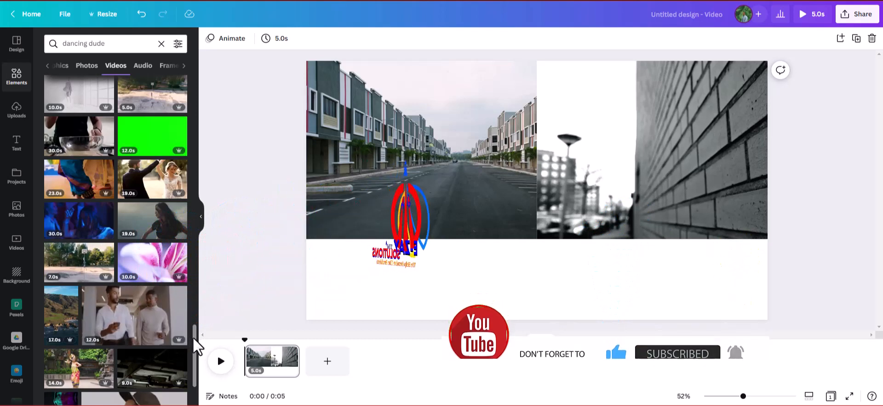
scroll(194, 339, "down", 2)
scroll(193, 355, "down", 3)
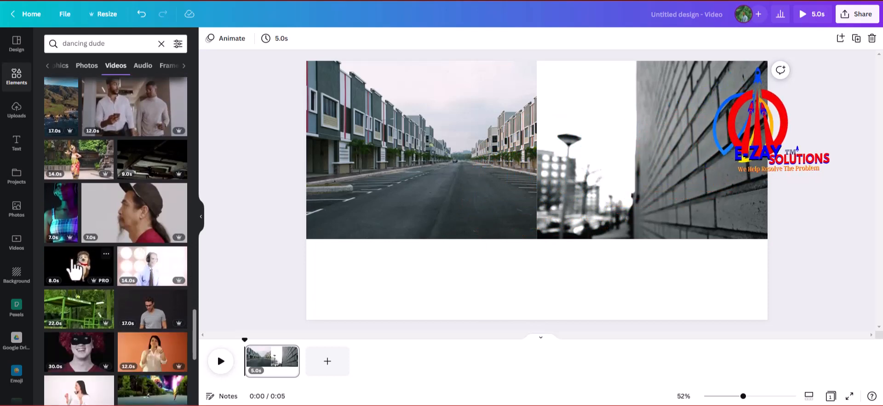
left_click(74, 268)
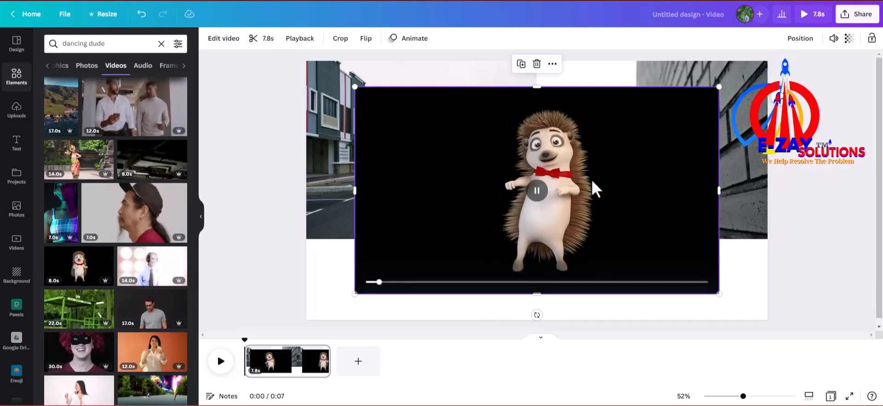
- Move the hedgehog clip to the upper left of the page and remove its black background with Background Remover
left_click_drag(595, 181, 547, 154)
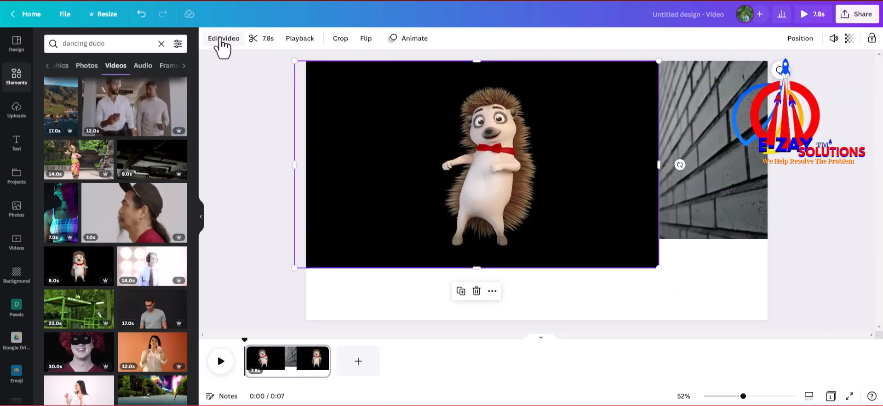
left_click(222, 40)
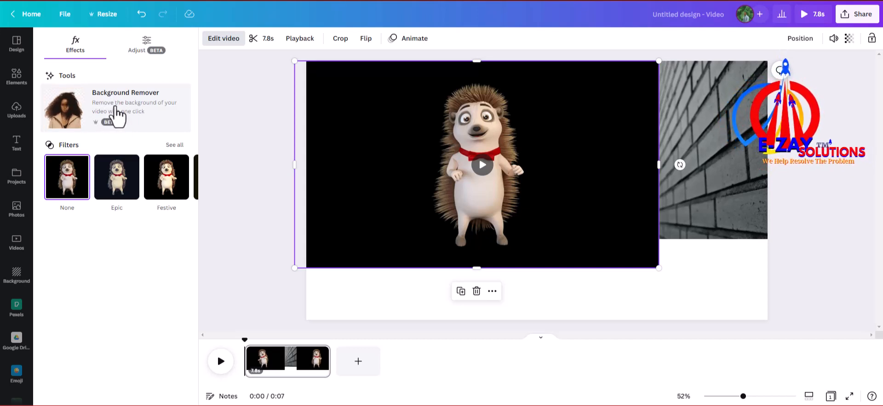
left_click(118, 115)
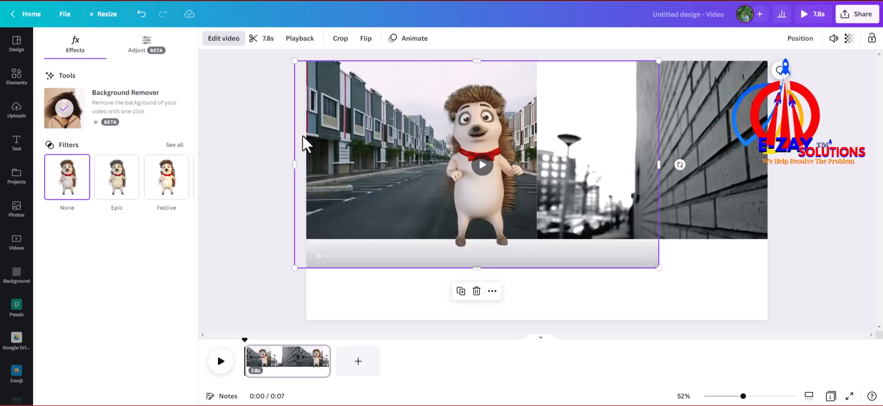
- Lower the hedgehog clip, crop empty space off its left and right sides, and shift it slightly left over the road
left_click_drag(399, 188, 390, 220)
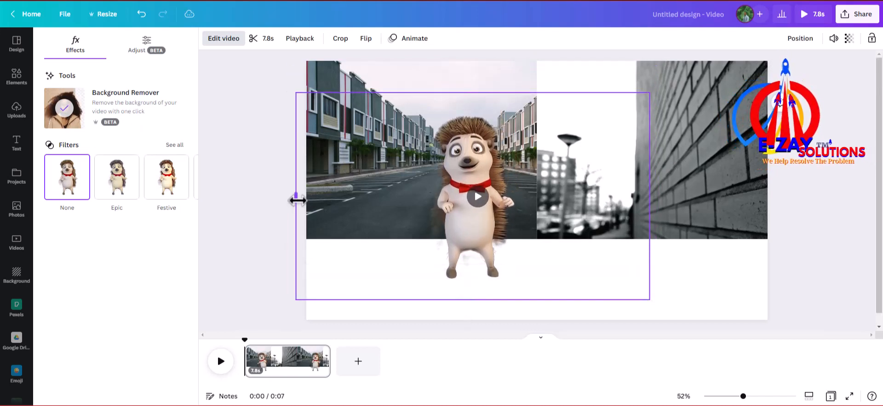
left_click_drag(301, 201, 322, 198)
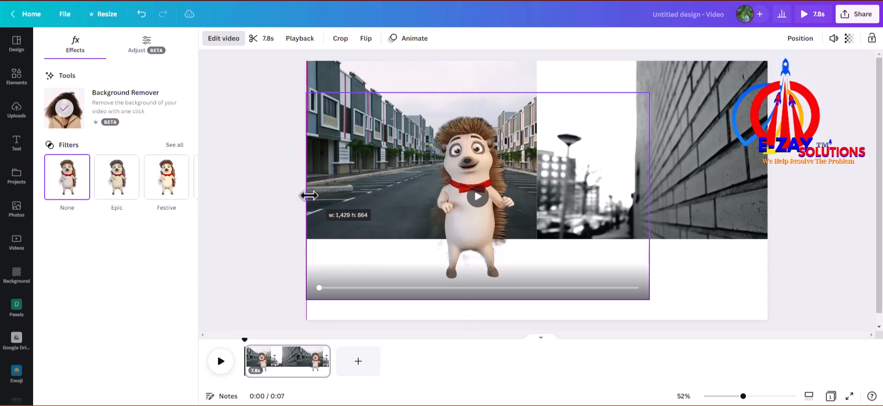
left_click_drag(649, 196, 540, 192)
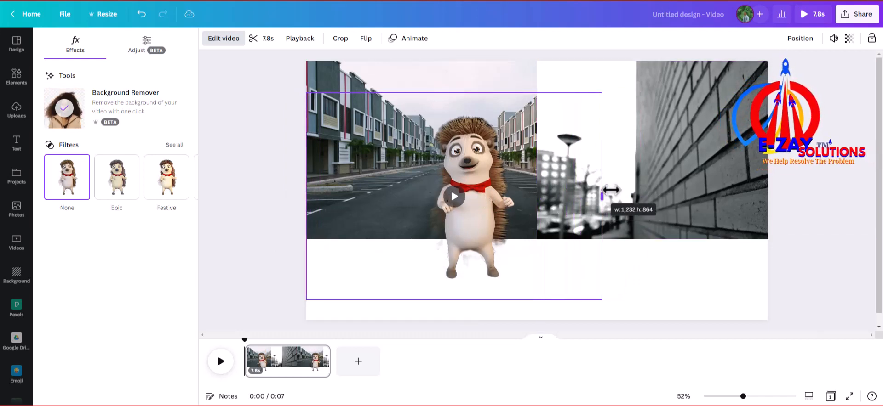
left_click_drag(633, 191, 631, 192)
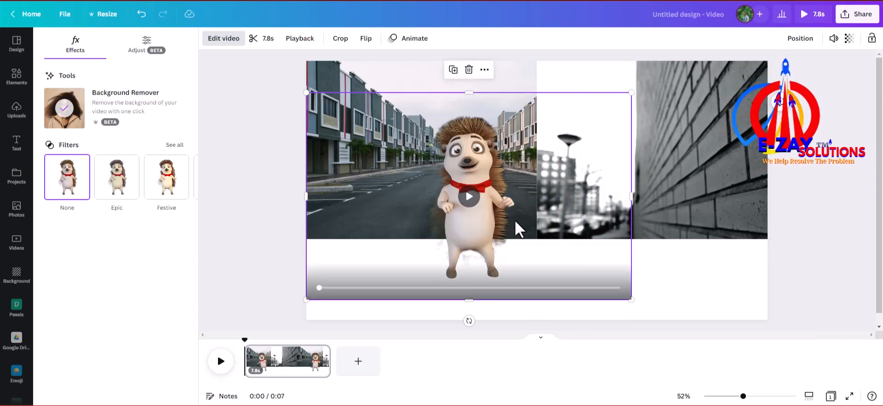
left_click_drag(514, 220, 498, 224)
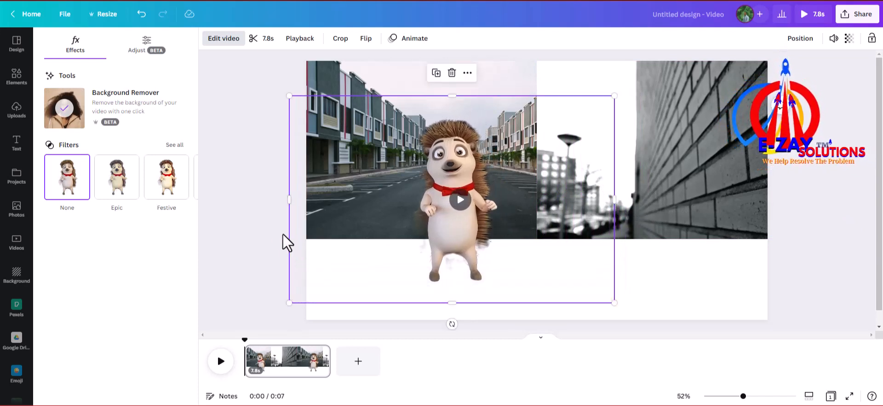
- Play the hedgehog clip on the page to check how it looks against the street backdrop
left_click(257, 206)
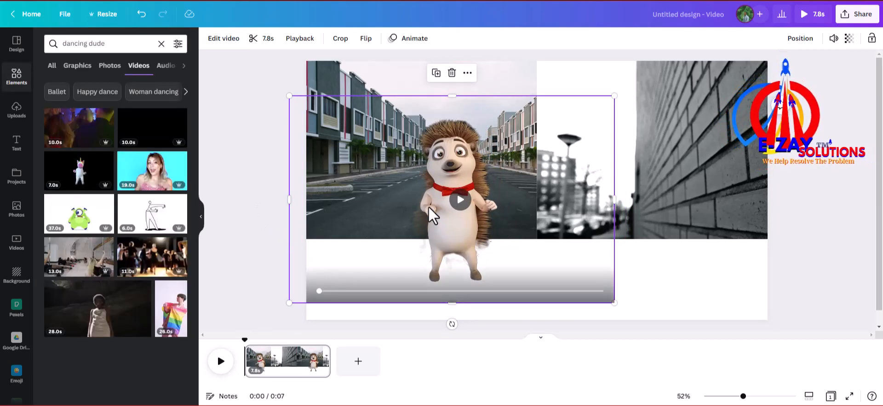
left_click(453, 207)
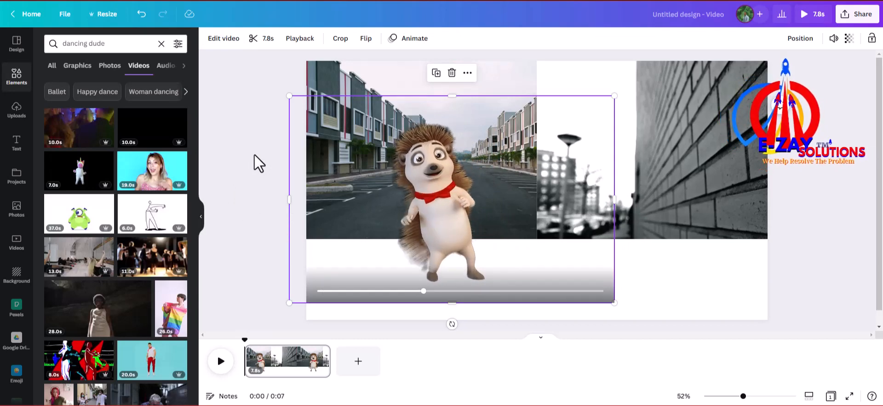
left_click(256, 155)
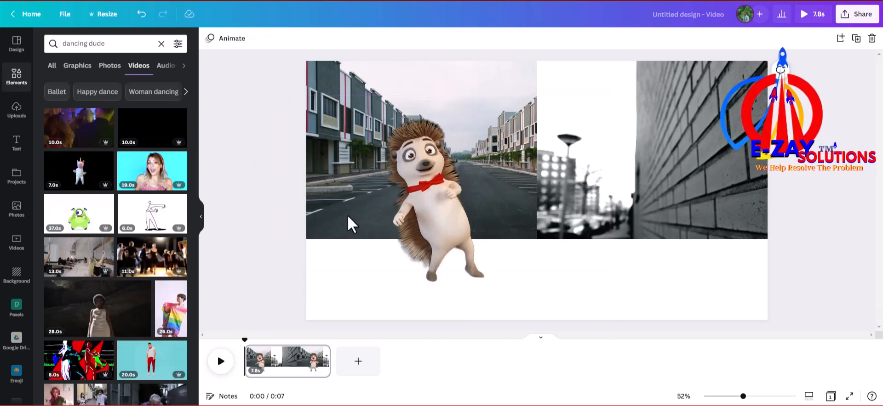
- Move the hedgehog clip up a little and scale it down slightly so the character stands on the road
left_click(448, 231)
left_click_drag(448, 228, 450, 211)
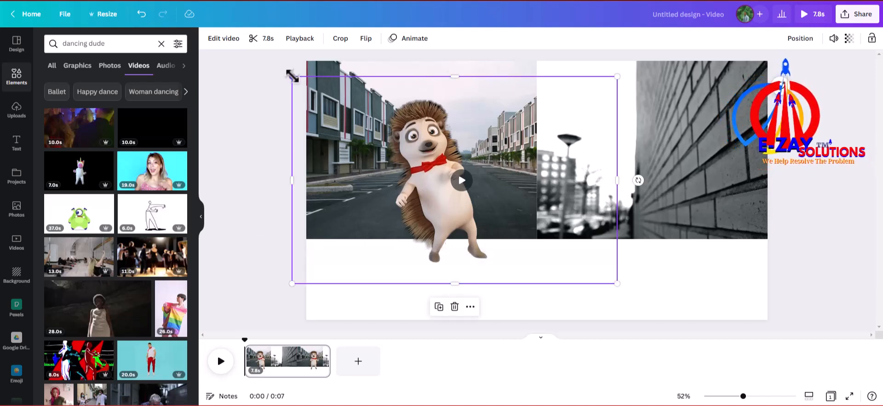
left_click_drag(292, 75, 303, 83)
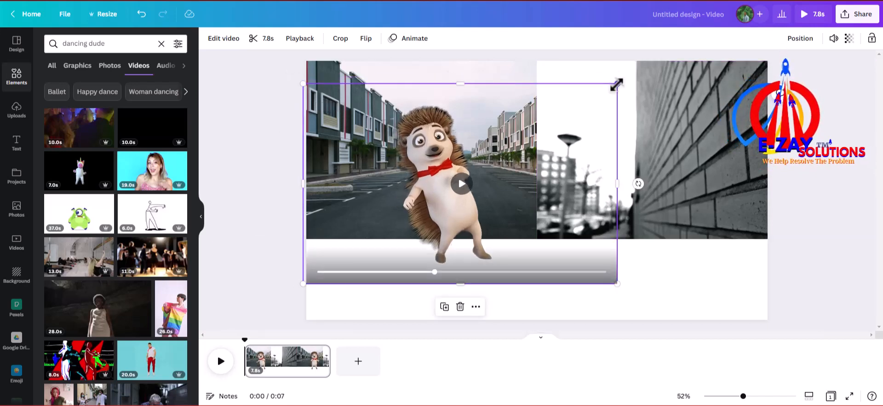
left_click_drag(616, 84, 606, 90)
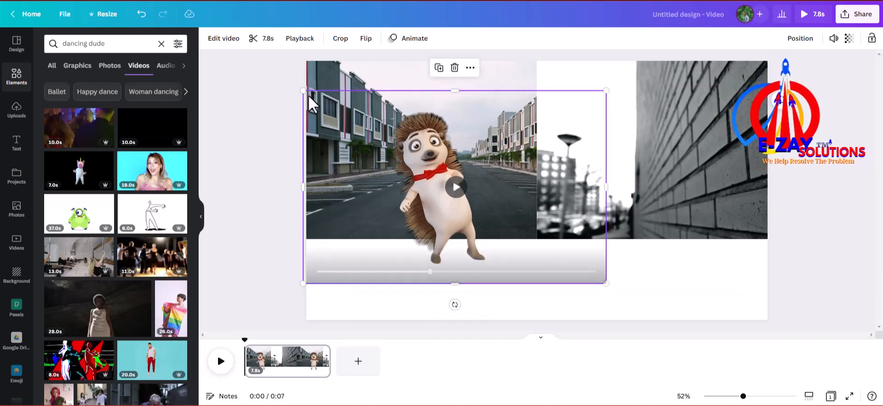
left_click_drag(303, 90, 308, 94)
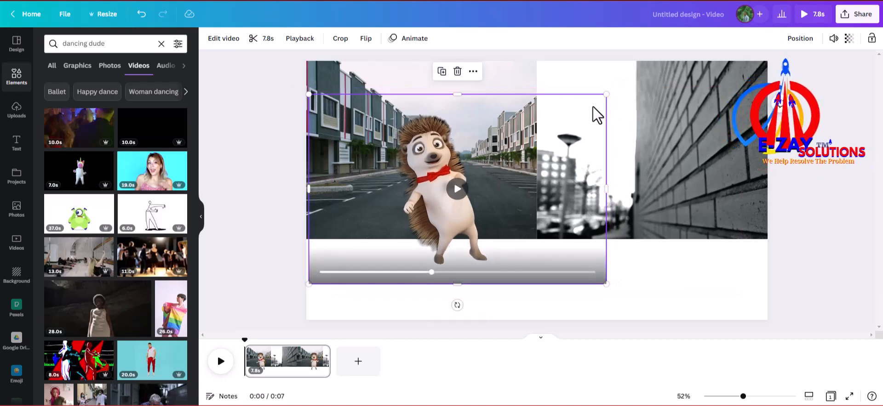
left_click_drag(606, 94, 604, 96)
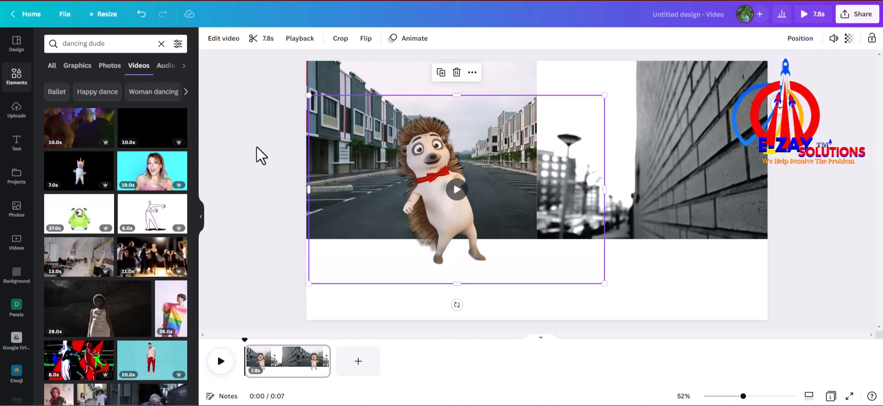
- Preview the whole video design full screen and return to the editor
left_click(268, 139)
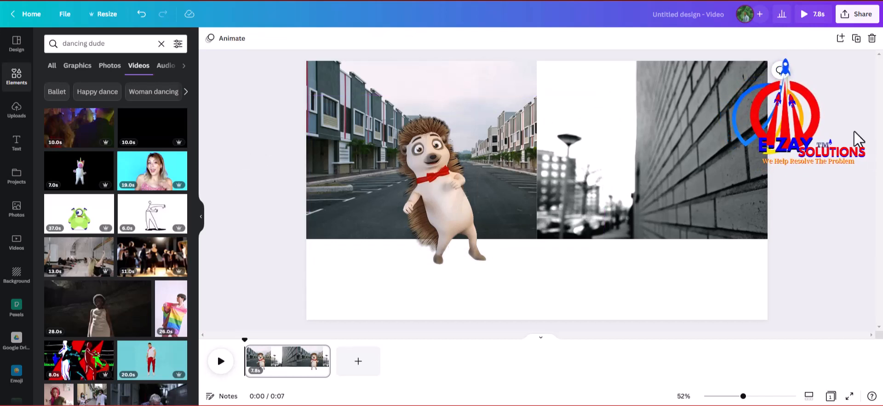
left_click(804, 17)
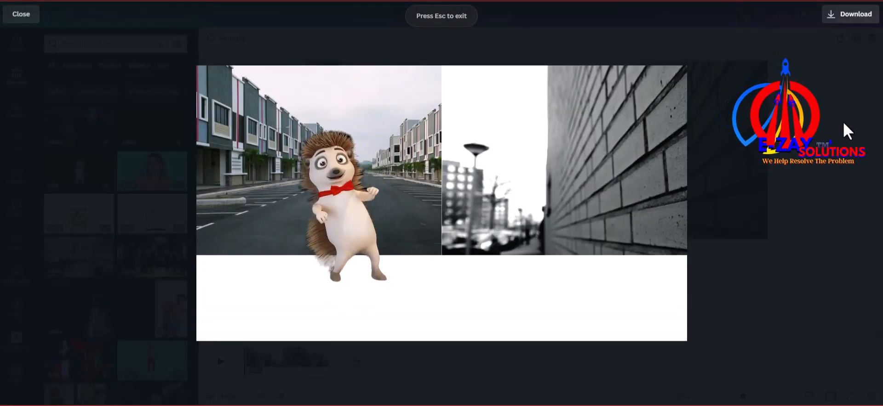
key("Escape")
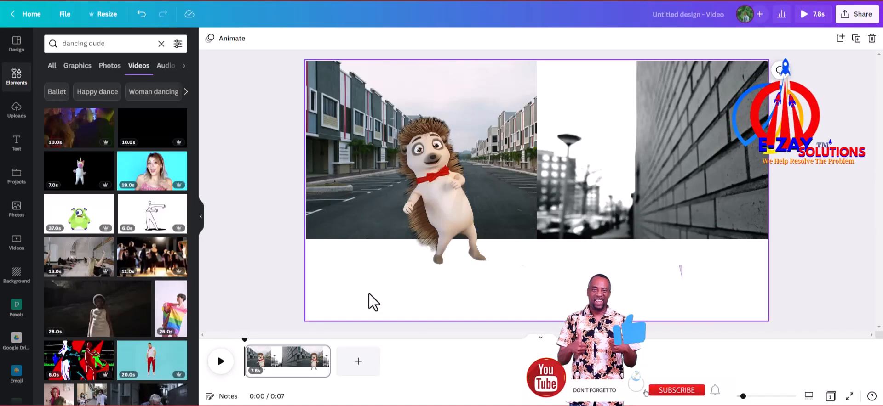
- Extend the bottom edges of the road photo and the wall photo downward to the same level near the hedgehog's feet
left_click(504, 205)
left_click(482, 68)
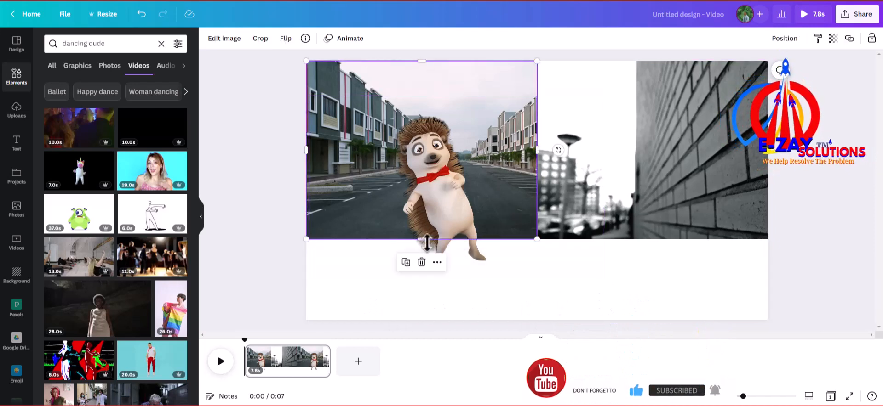
left_click_drag(422, 242, 421, 253)
left_click(692, 207)
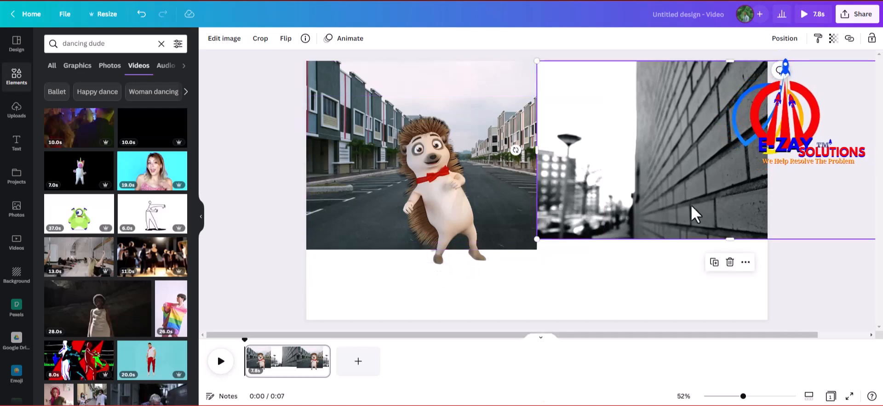
left_click_drag(731, 239, 729, 249)
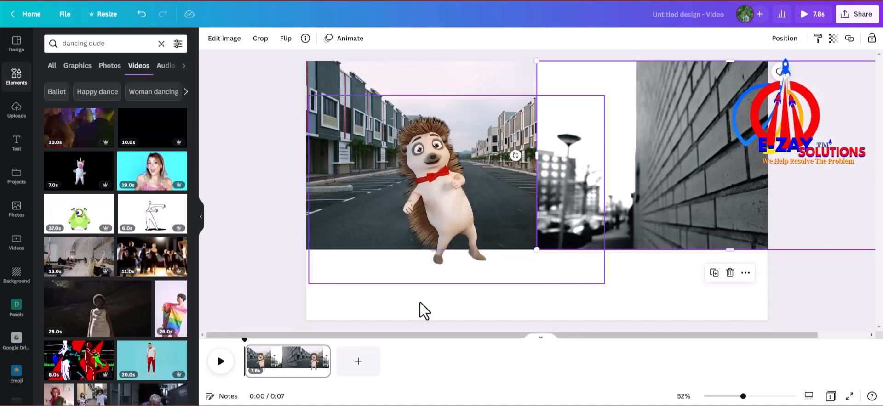
- Move the hedgehog clip down slightly so its feet reach below the photos' lower edges
left_click(210, 240)
left_click_drag(460, 220, 459, 227)
left_click(252, 261)
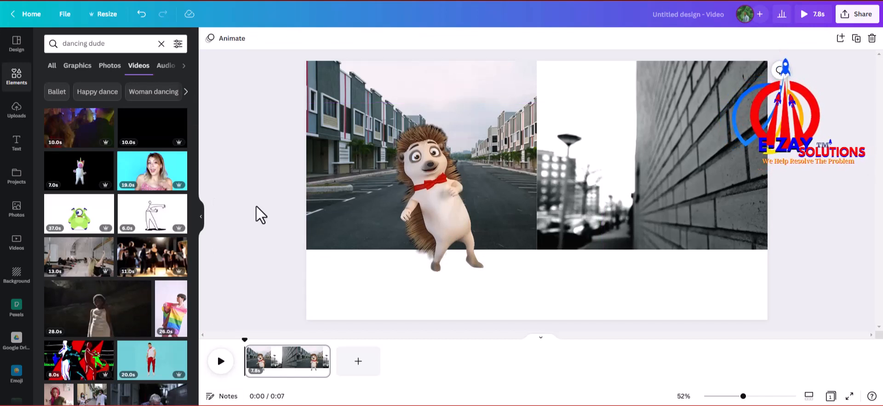
- Add a heading reading "Your In The Right Place" just above the hedgehog's head
left_click(15, 143)
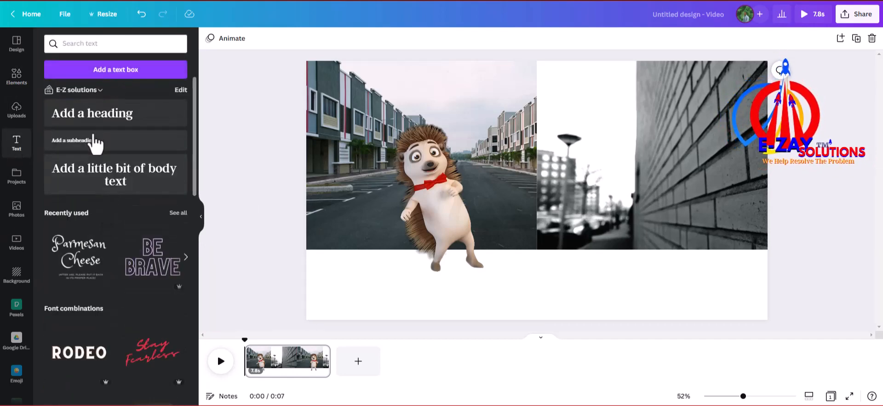
left_click(110, 122)
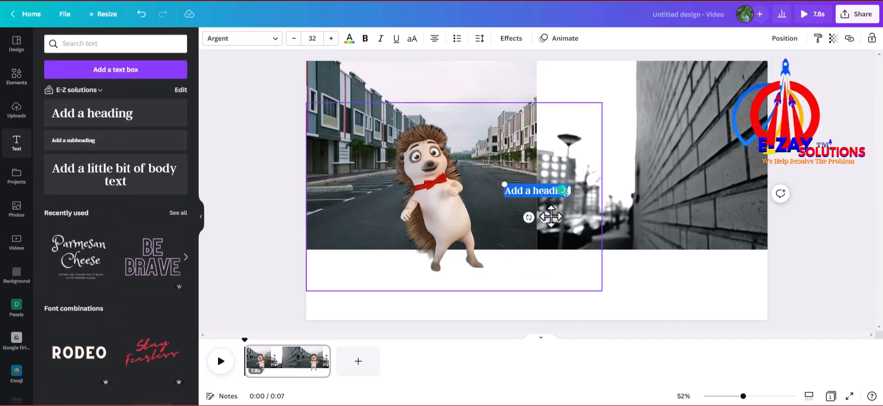
left_click_drag(551, 216, 474, 139)
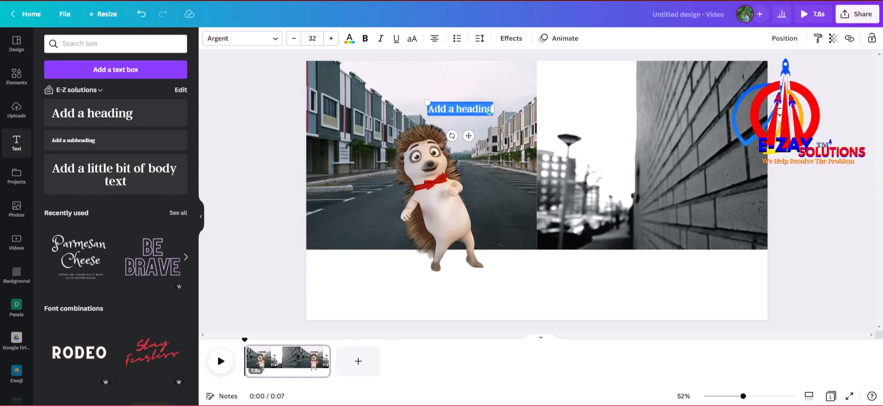
type("Your In The Rig")
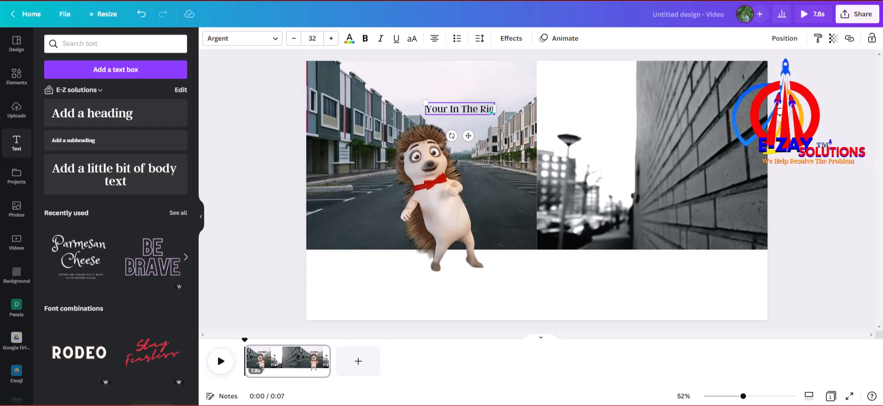
type("ht")
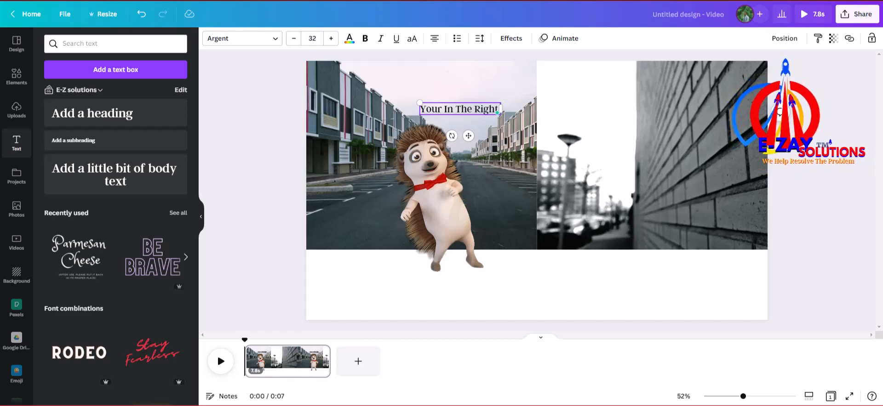
type(" Place")
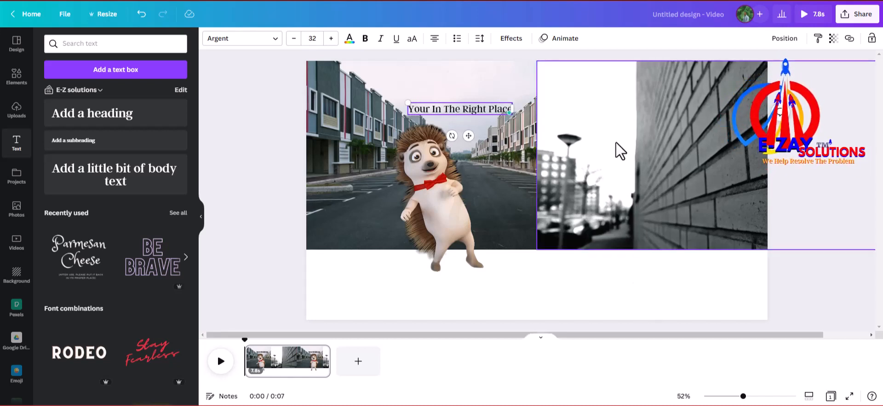
- Set the heading's font to Anton and narrow its text box so the words wrap onto two lines
left_click(275, 41)
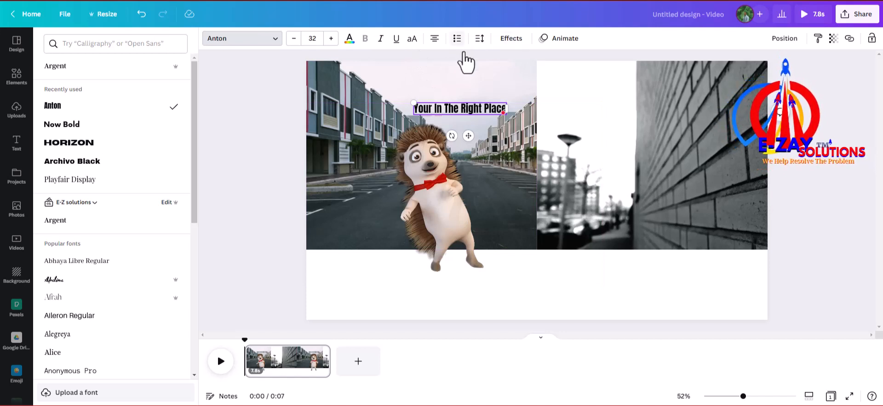
left_click_drag(506, 109, 469, 105)
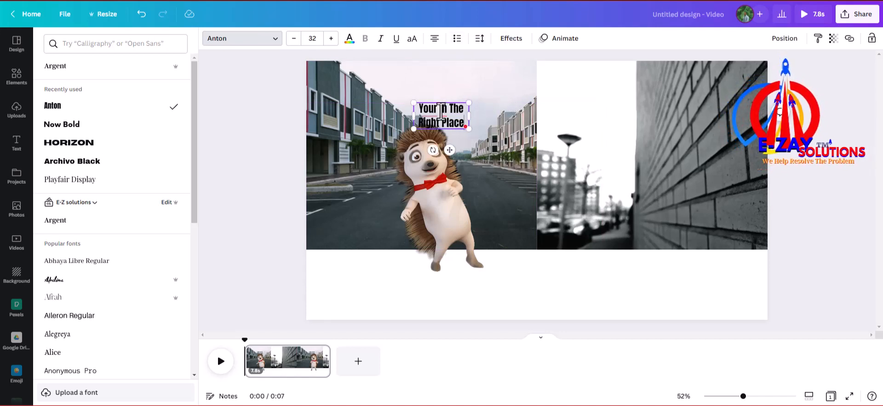
- Accept the grammar corrections so the heading reads "You are In The Right Place", and widen its box to keep it on two lines
mouse_move(439, 112)
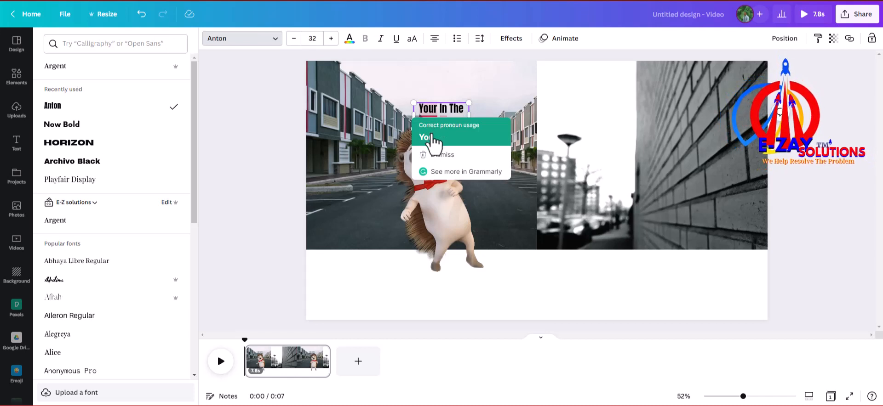
left_click(426, 137)
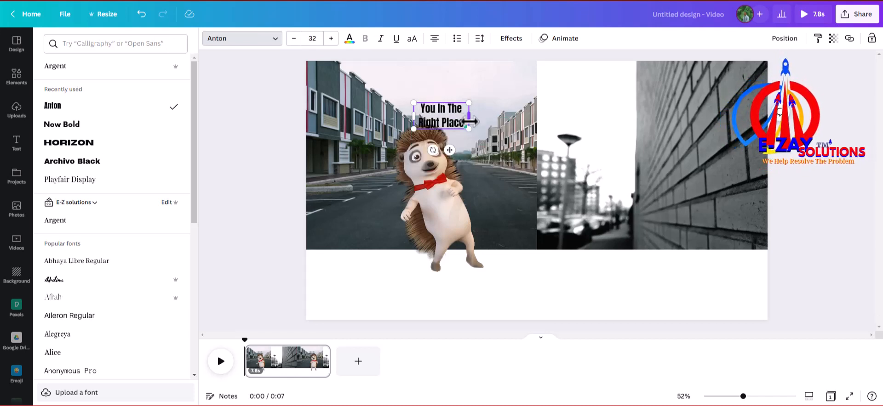
mouse_move(440, 110)
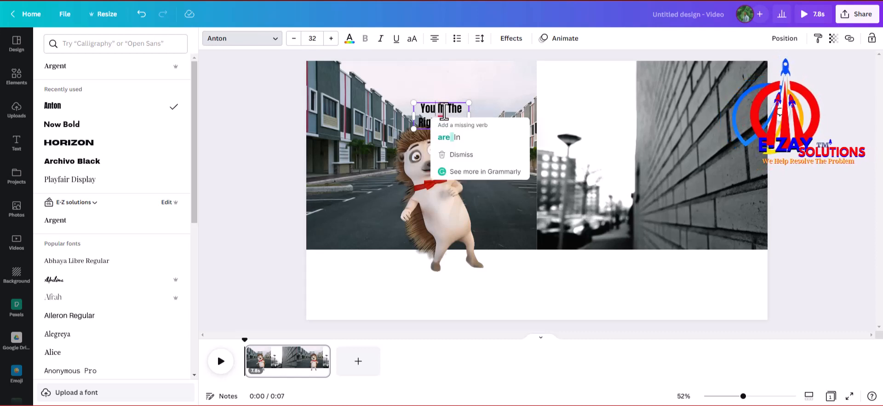
left_click(452, 138)
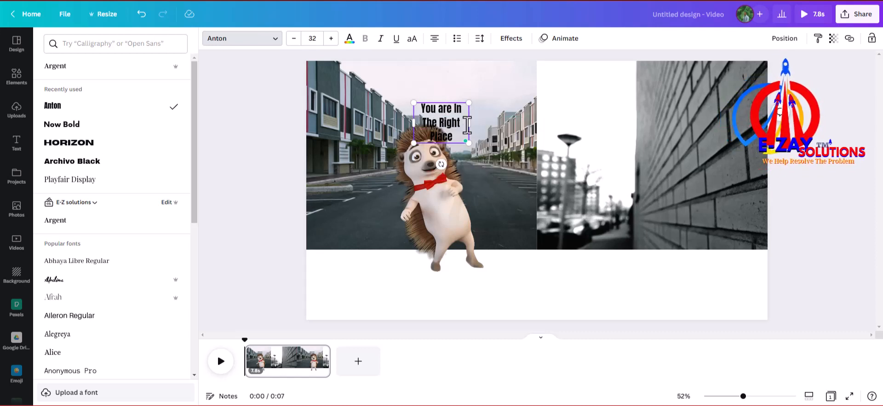
left_click_drag(470, 124, 488, 125)
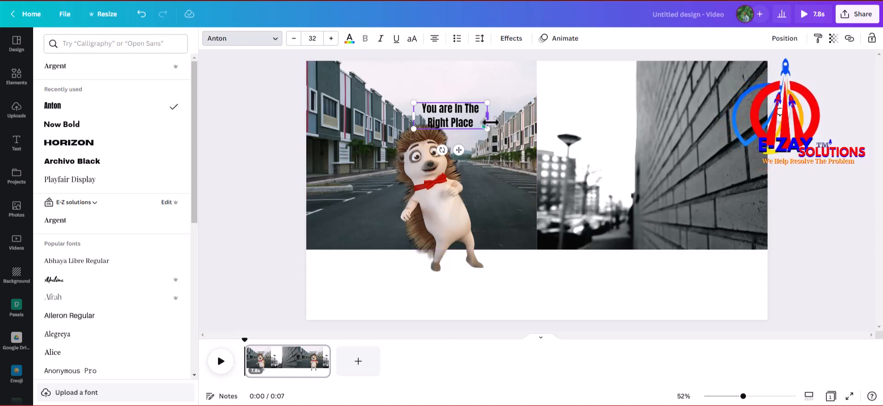
mouse_move(477, 117)
left_mouse_down()
mouse_move(455, 121)
mouse_move(486, 122)
left_mouse_up()
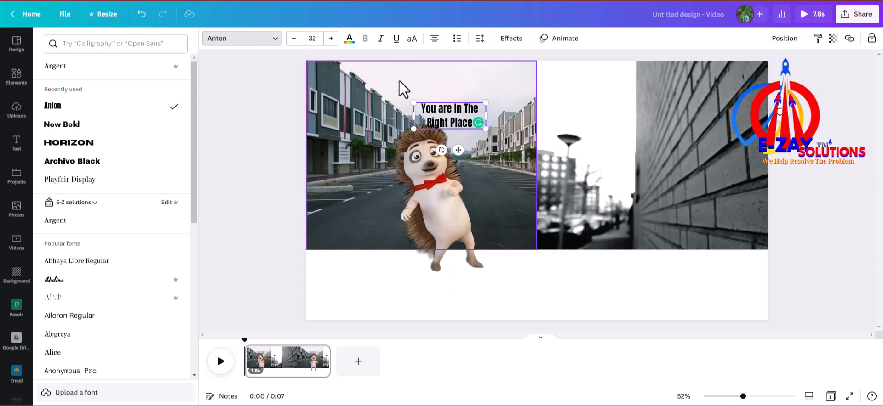
- Left-align the heading and color the words "The Right Place" red from the brand palette
left_click(436, 40)
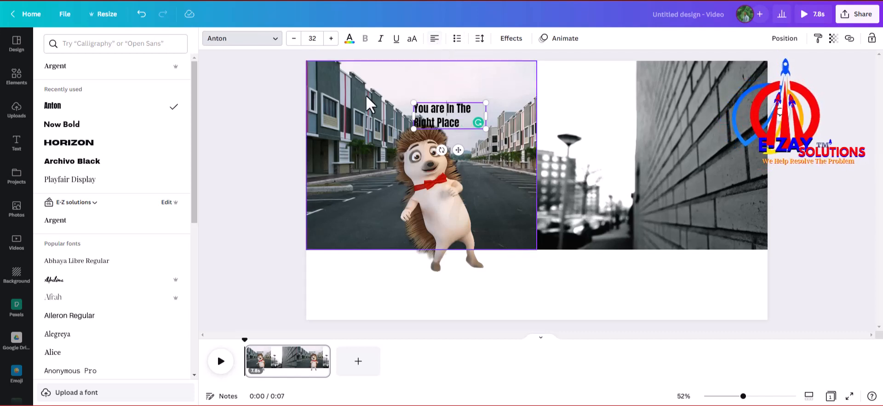
left_click(349, 38)
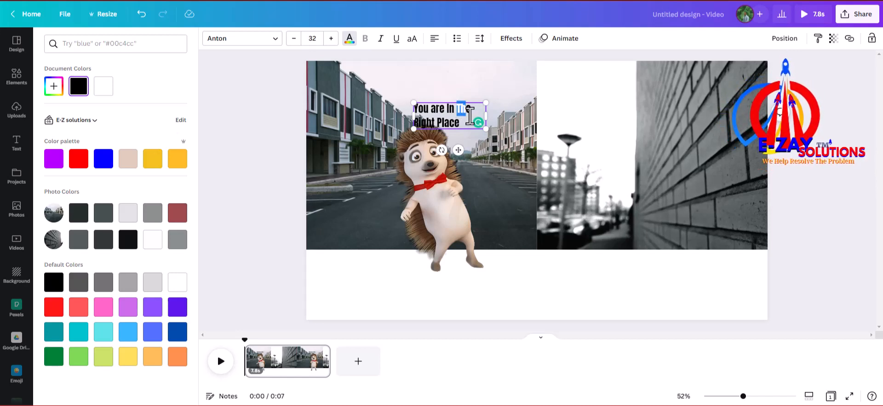
left_click_drag(470, 115, 470, 120)
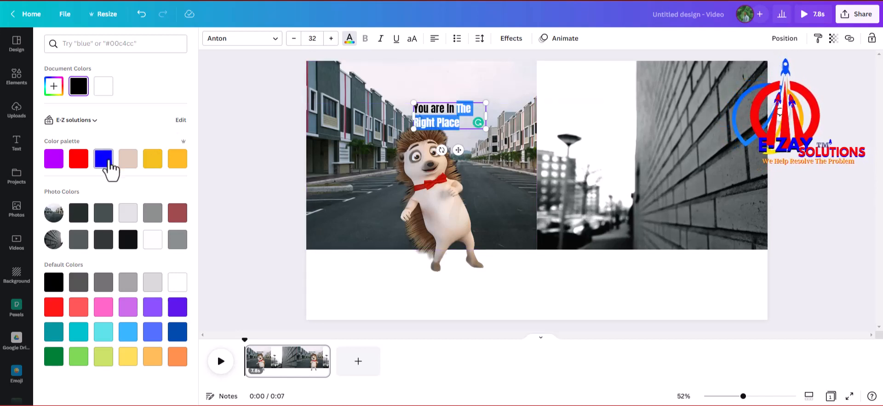
left_click(79, 161)
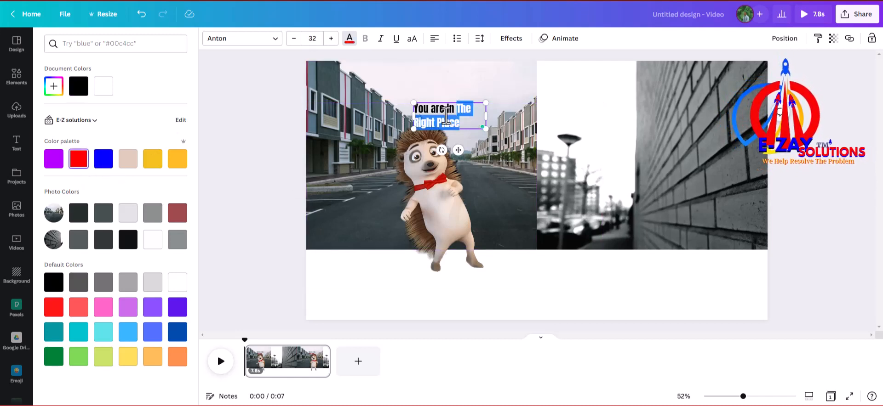
- Give the heading the yellow Background text effect and place it beside the hedgehog's feet, enlarged to about font size 73
left_click(512, 40)
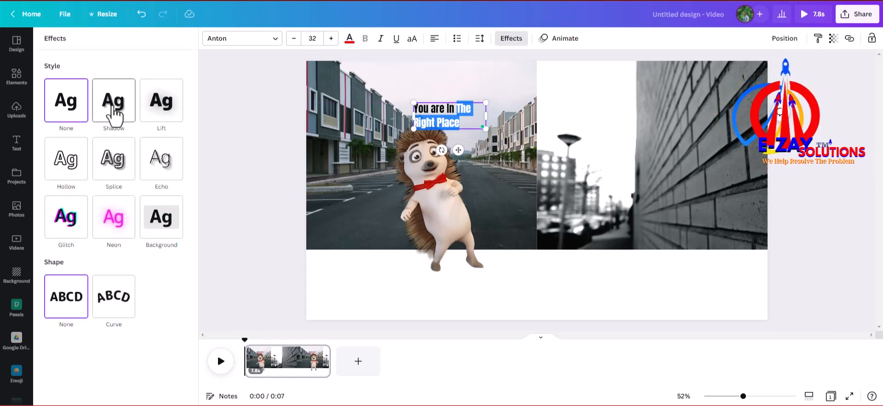
left_click(162, 229)
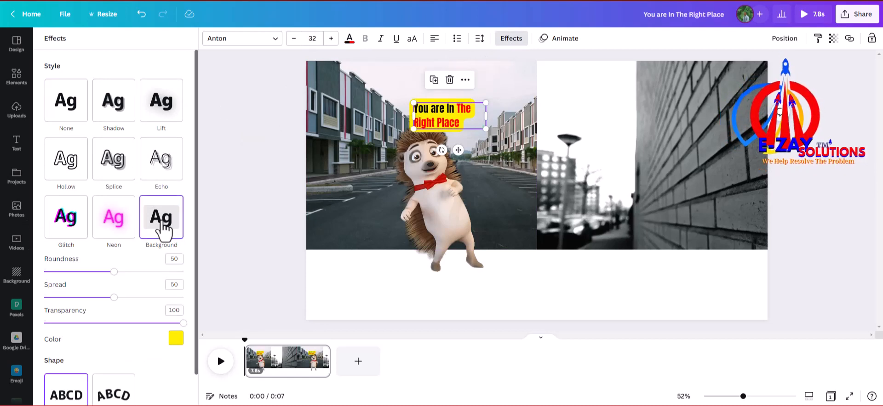
left_click_drag(452, 115, 528, 259)
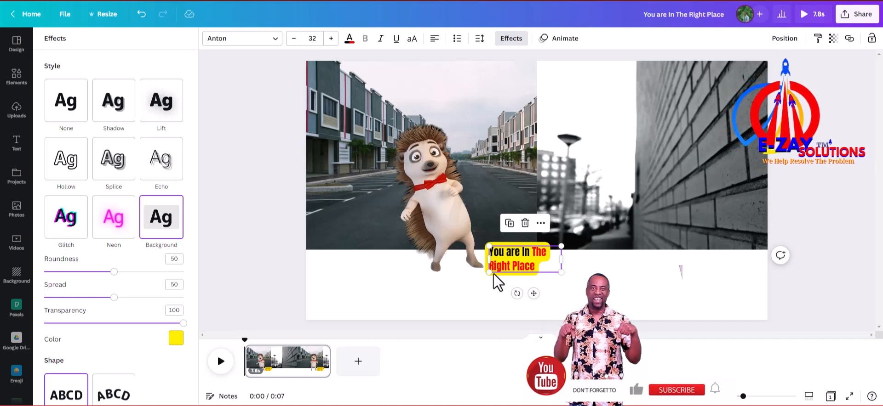
left_click_drag(486, 272, 557, 260)
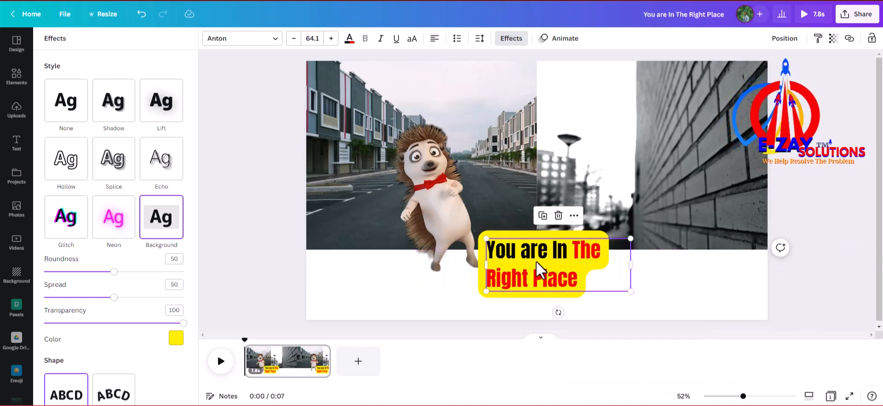
left_click_drag(486, 239, 472, 218)
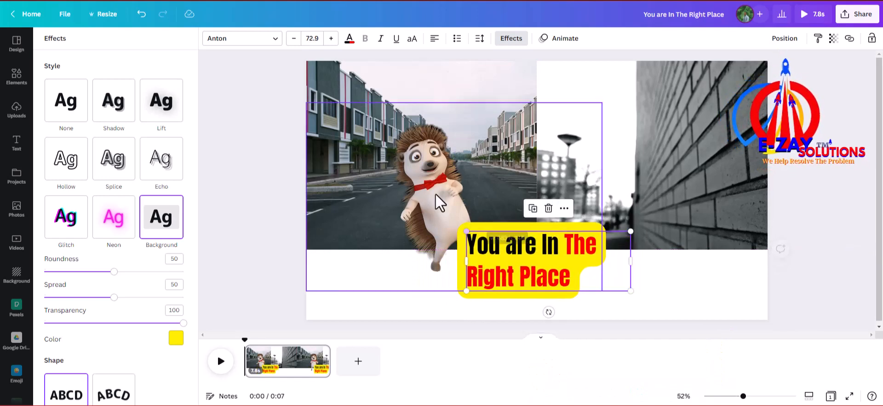
- Bring the hedgehog clip forward so it sits in front of the heading, and nudge it down slightly
left_click(423, 179)
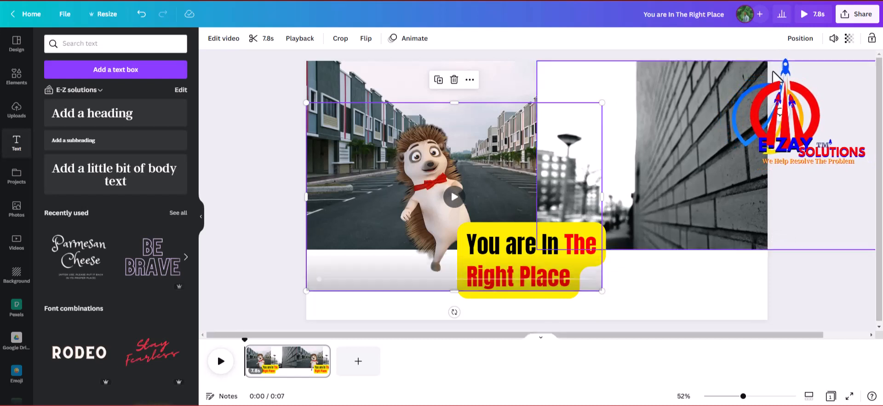
left_click(800, 38)
left_click(661, 67)
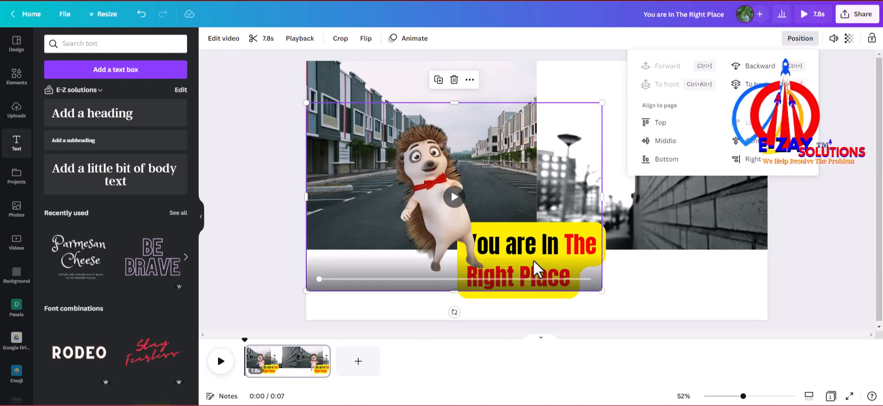
left_click(658, 289)
left_click(598, 263)
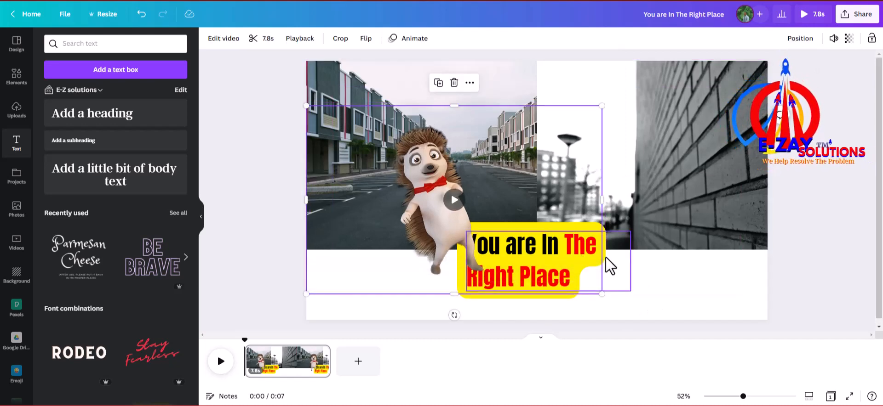
- Shift the heading slightly down and to the right so the hedgehog's foot only overlaps its edge
left_click(605, 257)
left_click_drag(608, 259, 621, 267)
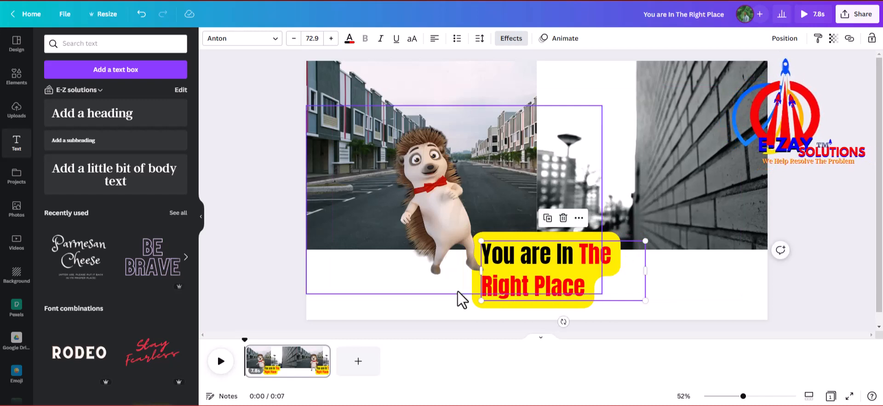
left_click(258, 207)
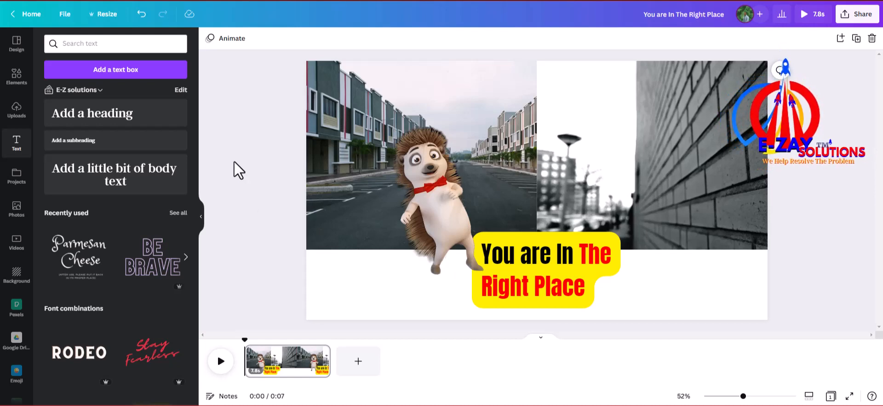
- Preview the design full screen to check the hedgehog dancing in front of the heading, and return to the editor
left_click(807, 15)
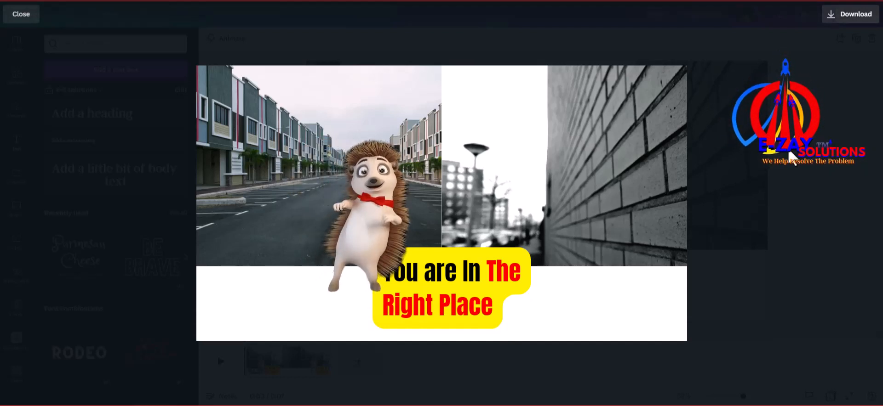
key("Escape")
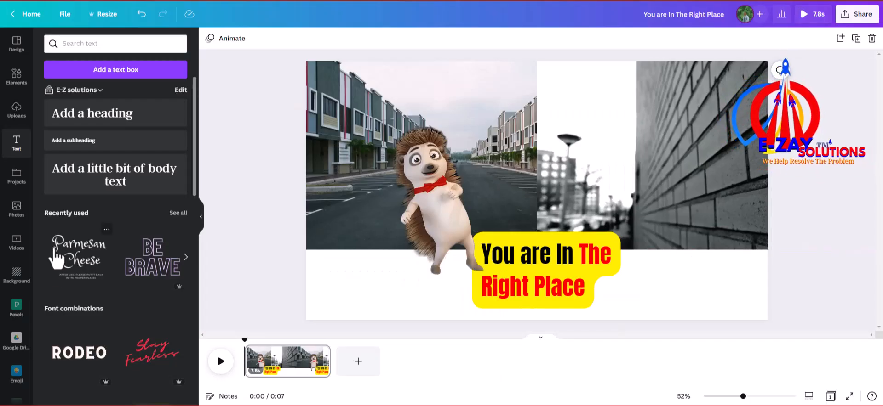
- Duplicate the hedgehog clip and place the copy in front of the wall photo, level with the original
left_click(421, 195)
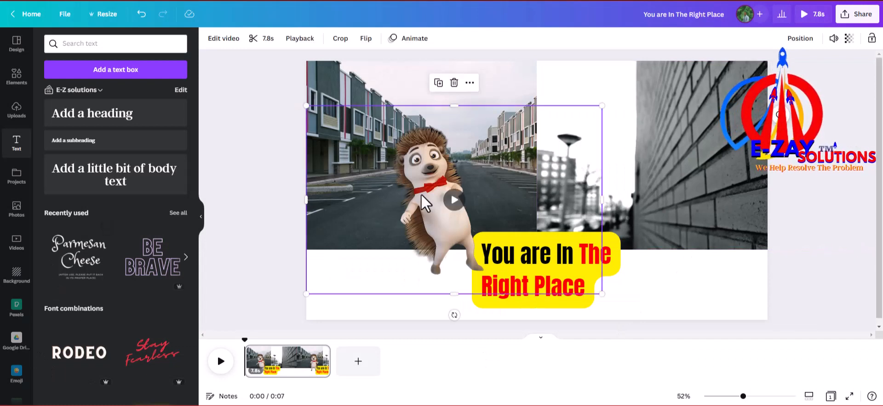
left_click(438, 83)
left_click_drag(456, 241, 638, 235)
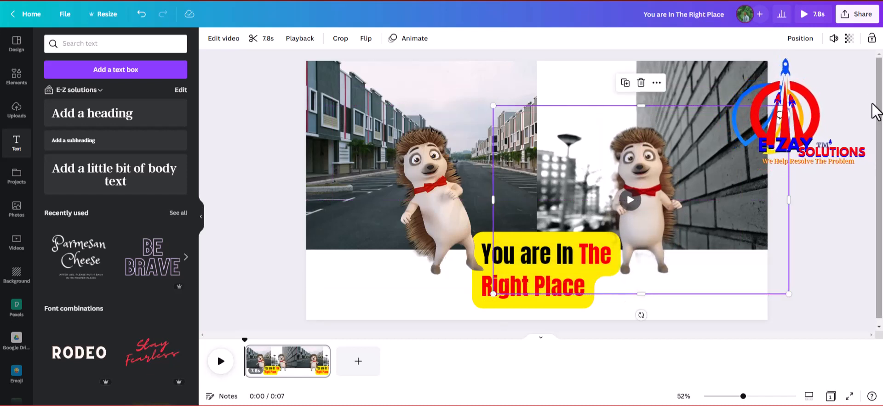
- Preview the design with both hedgehogs full screen and return to the editor
left_click(804, 15)
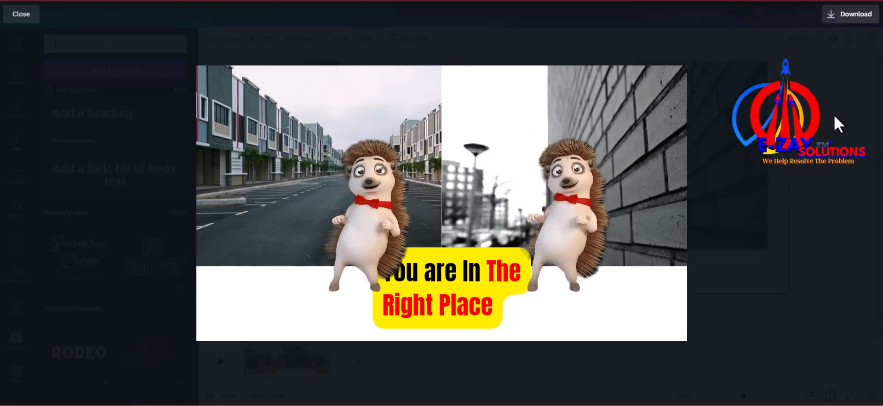
key("Escape")
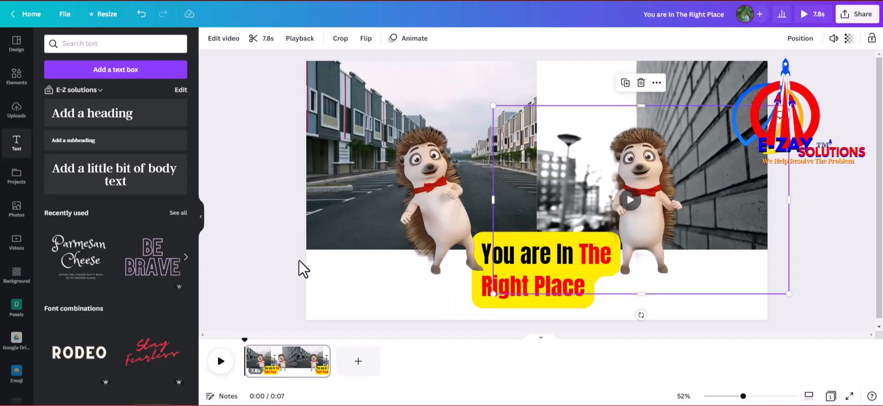
- Clear the "dancing dude" search in the elements library and go to the general graphics
left_click(267, 239)
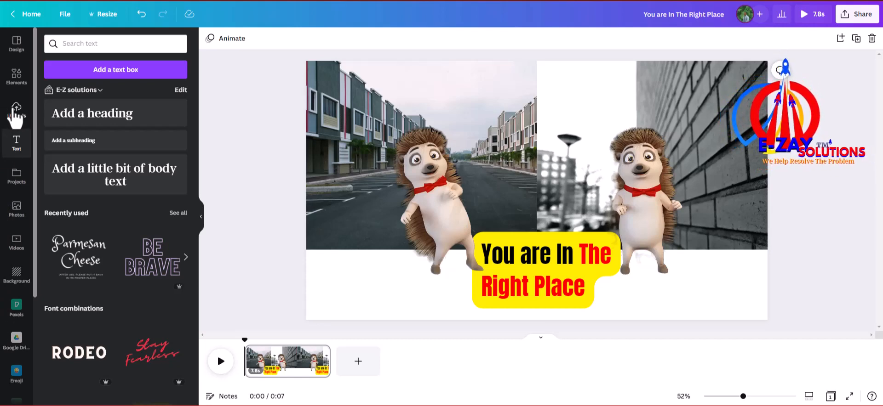
left_click(16, 76)
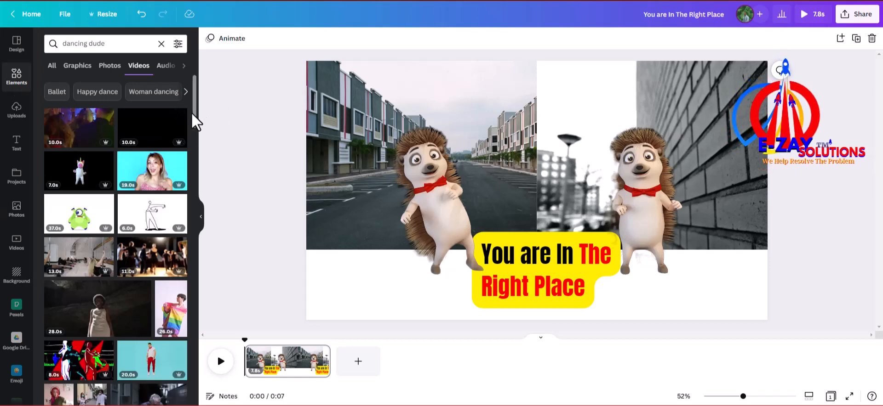
left_click(161, 43)
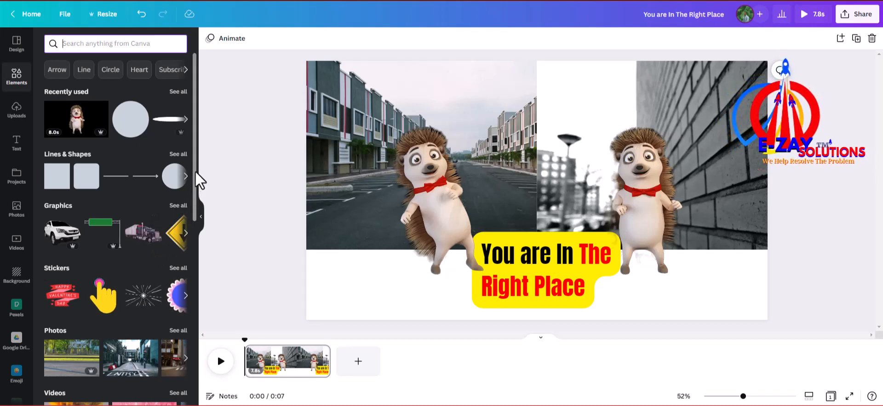
left_click_drag(195, 172, 197, 195)
left_click(58, 193)
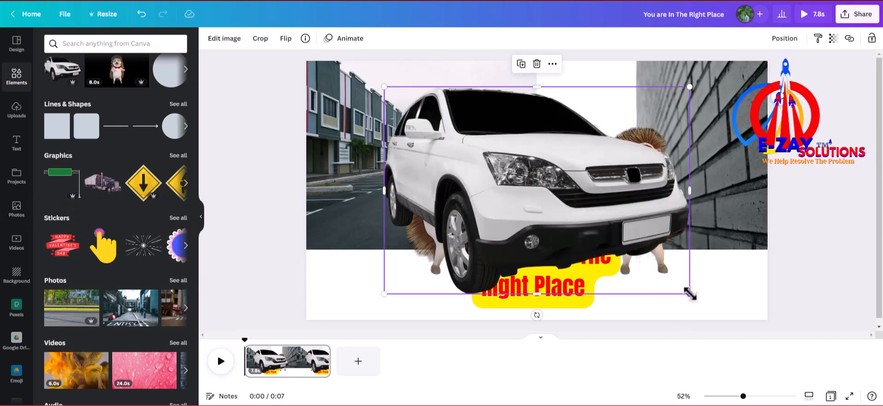
left_click_drag(689, 294, 500, 181)
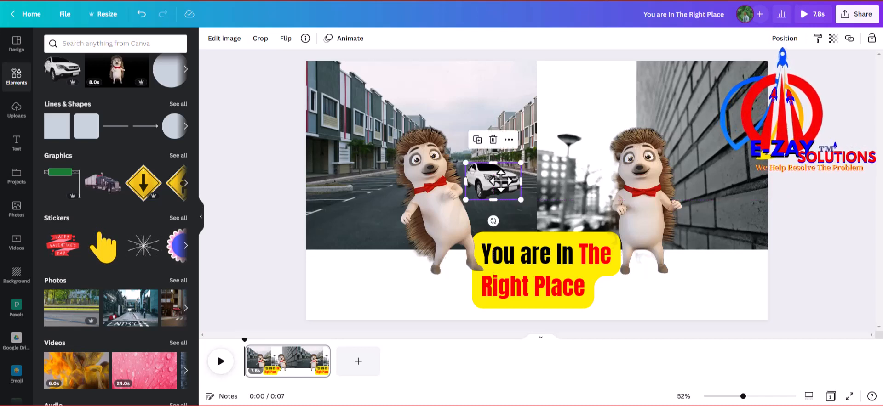
left_click(493, 139)
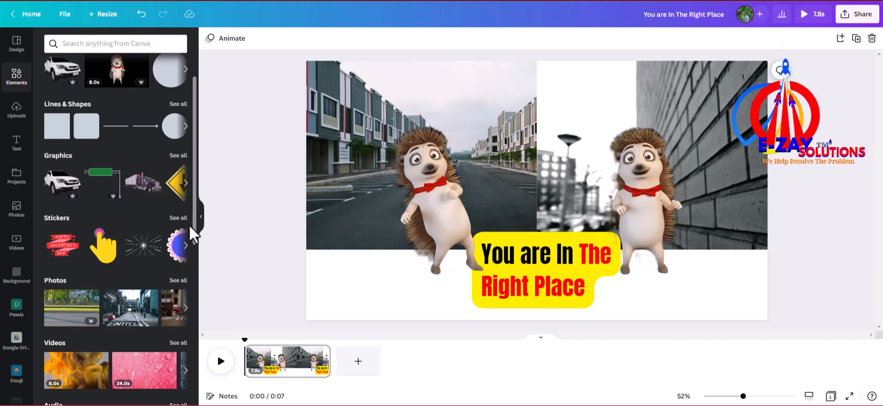
- Add the truck graphic and shrink it to a tiny size at the far end of the road in the street photo
left_click(146, 194)
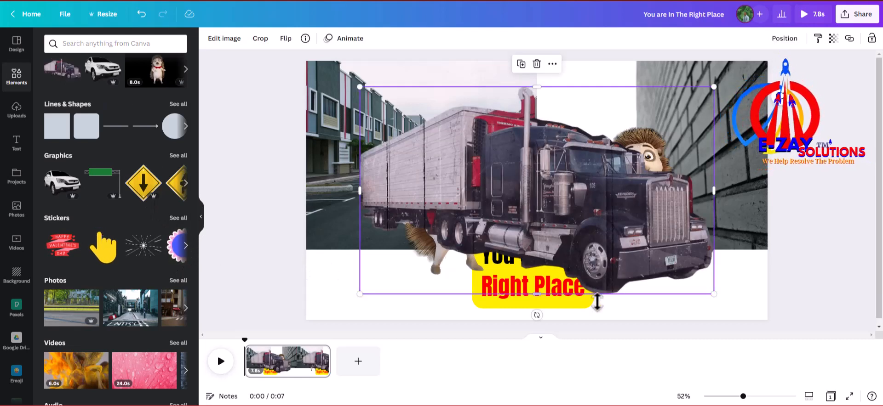
left_click_drag(715, 296, 424, 179)
left_click_drag(374, 115, 476, 174)
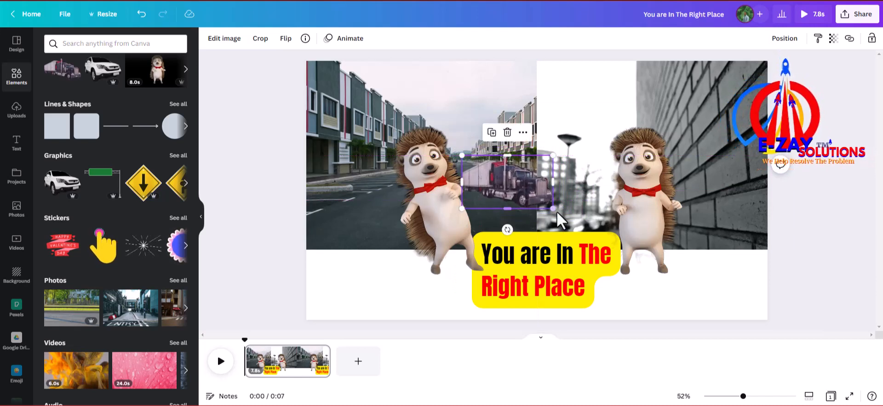
left_click_drag(547, 207, 478, 165)
left_click(268, 235)
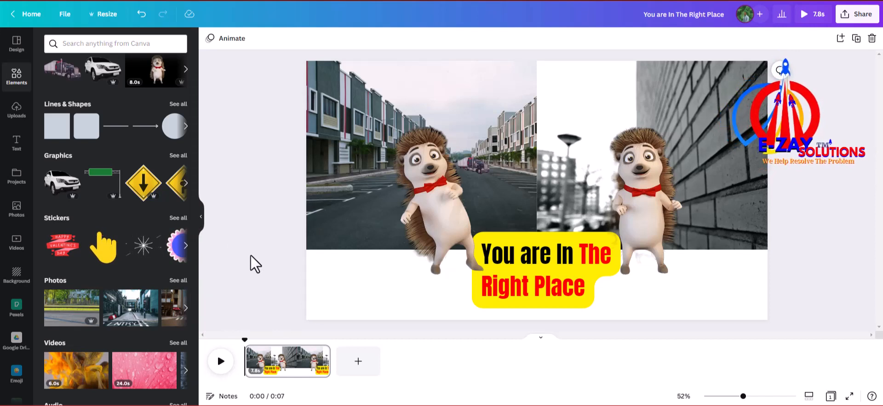
- Open the full Trap category in the audio library
scroll(196, 193, "down", 2)
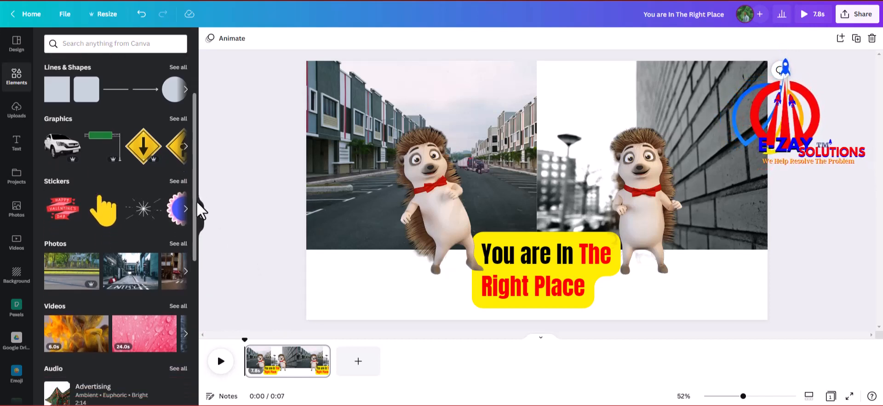
left_click_drag(197, 201, 194, 260)
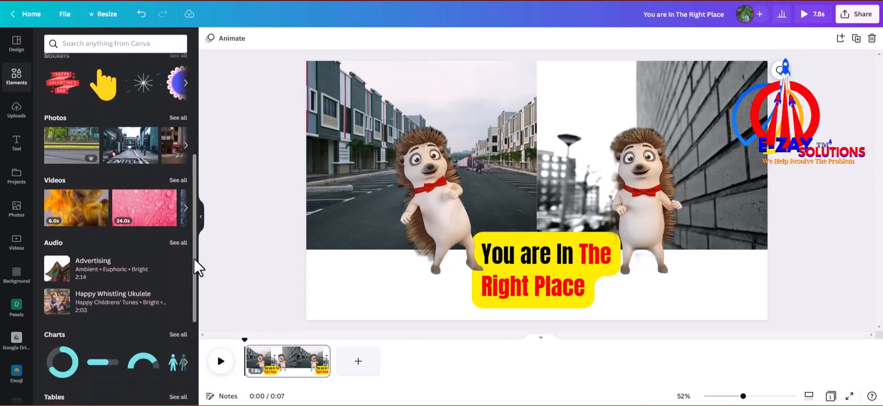
left_click(180, 244)
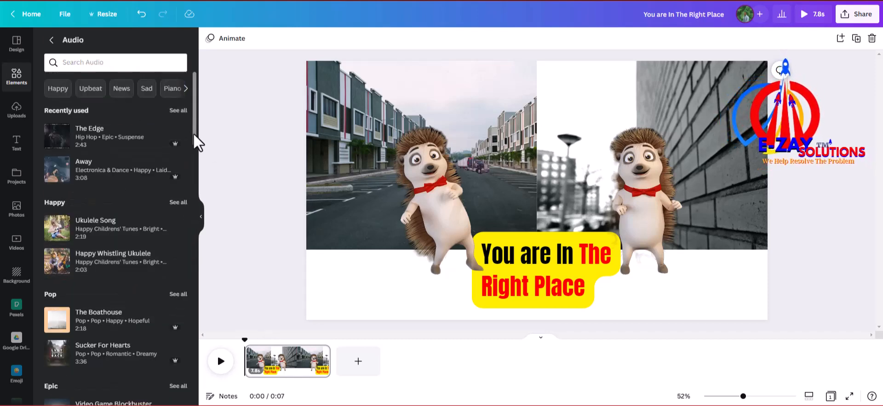
left_click_drag(195, 107, 178, 256)
scroll(178, 256, "down", 2)
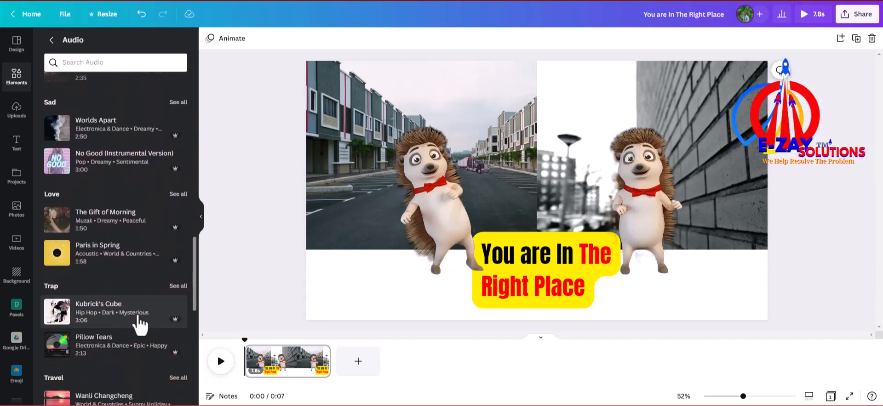
left_click(172, 289)
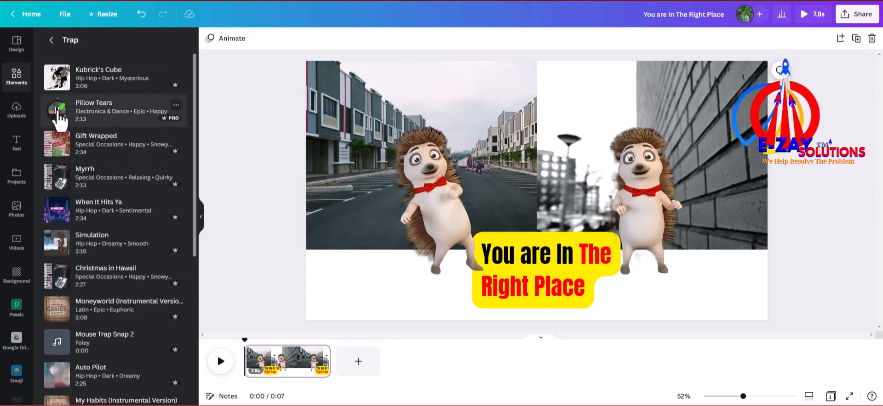
- Listen to previews of several Trap tracks, such as Gift Wrapped, Lost Hammer and WaveRunner, to find suitable background music
left_click(58, 144)
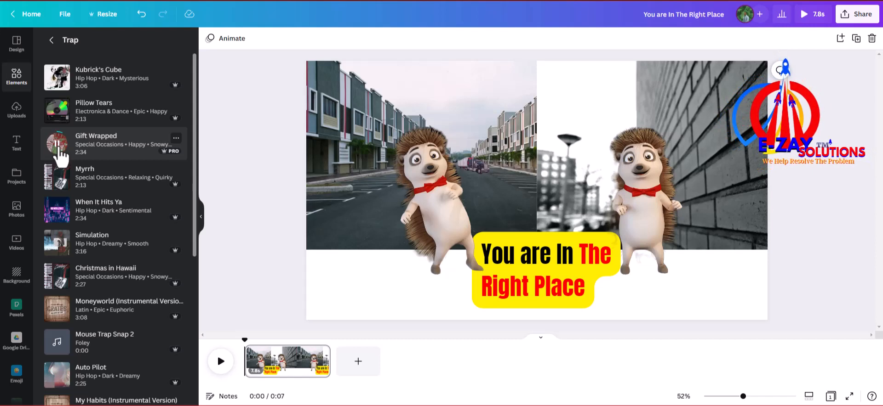
left_click(57, 244)
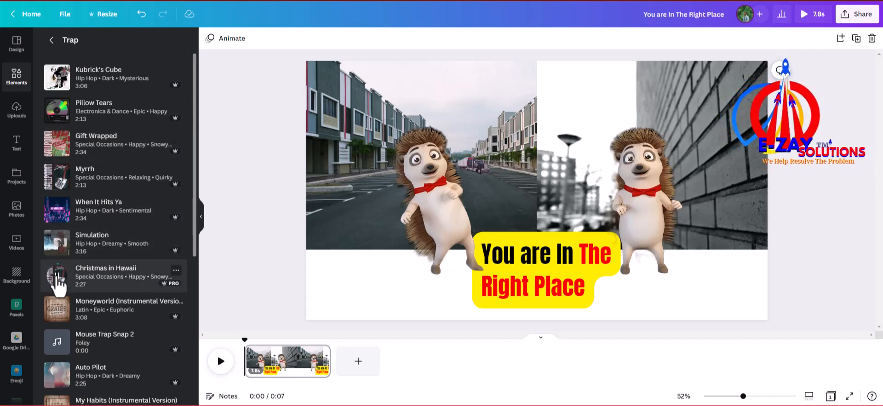
left_click(58, 316)
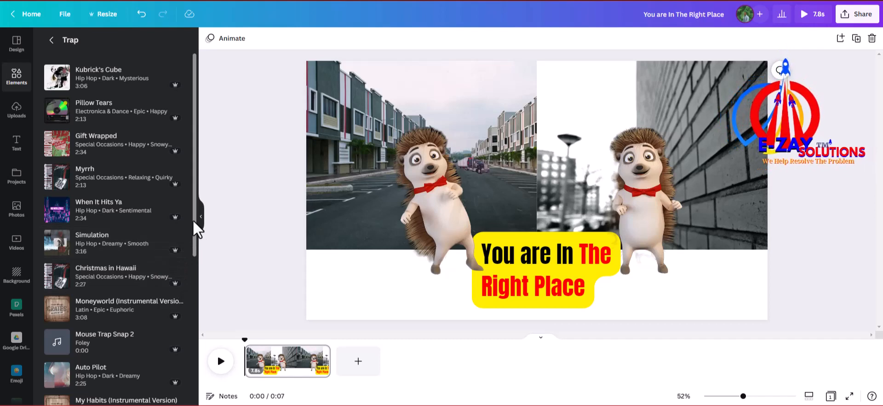
scroll(192, 219, "down", 5)
scroll(186, 358, "down", 4)
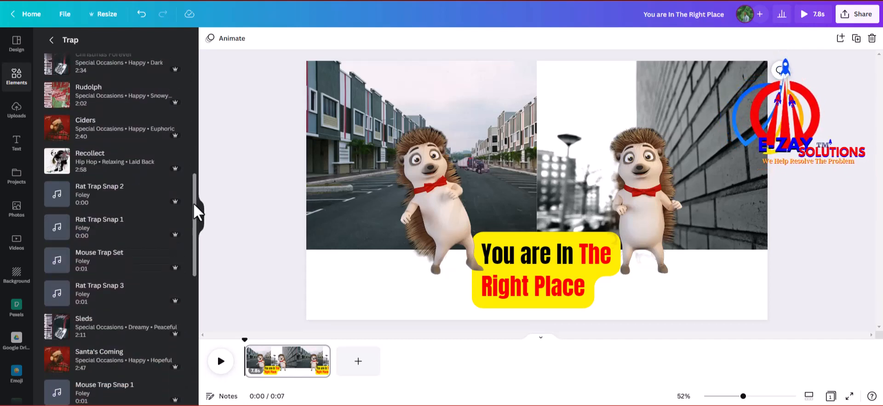
scroll(192, 202, "down", 3)
mouse_move(55, 208)
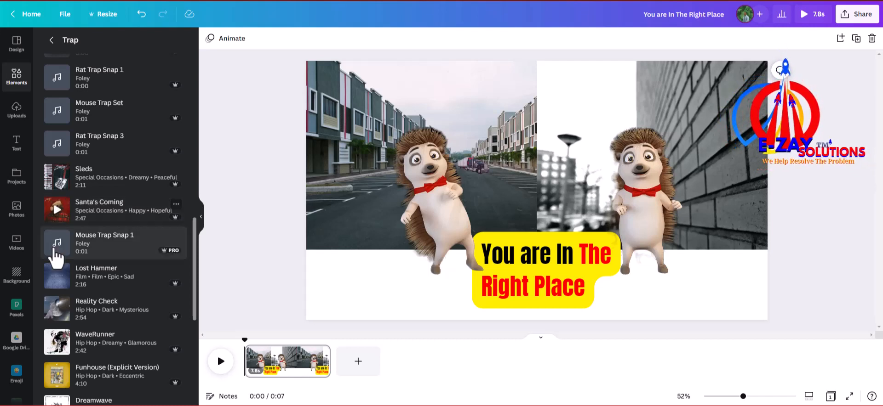
mouse_move(60, 283)
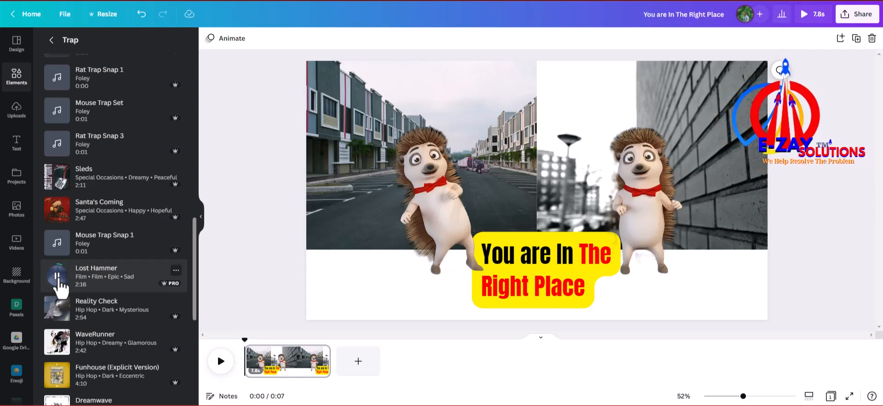
left_click(57, 277)
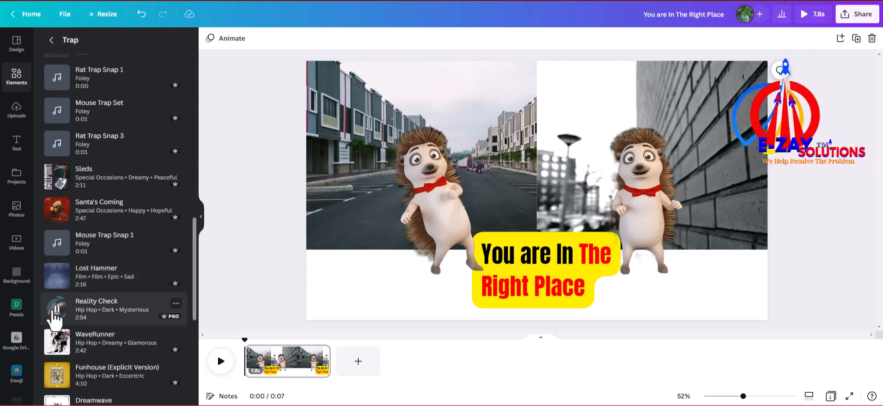
left_click(58, 342)
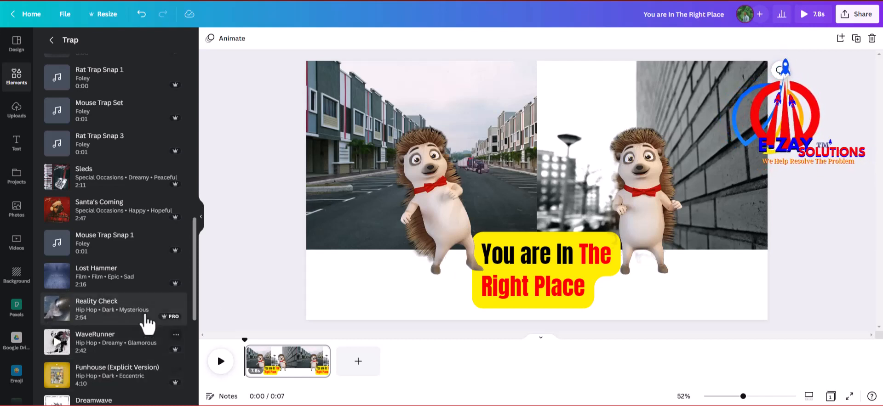
- Add the Dreamwave track to the video and shift its audio so a louder section plays under the page
left_click_drag(195, 293, 193, 313)
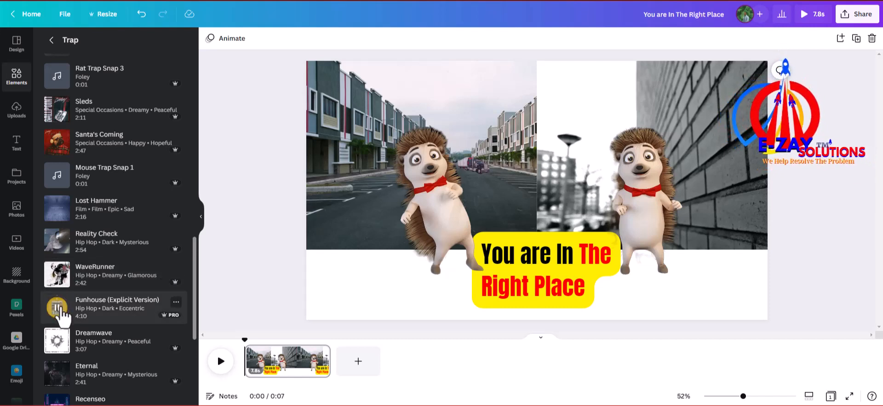
left_click(78, 343)
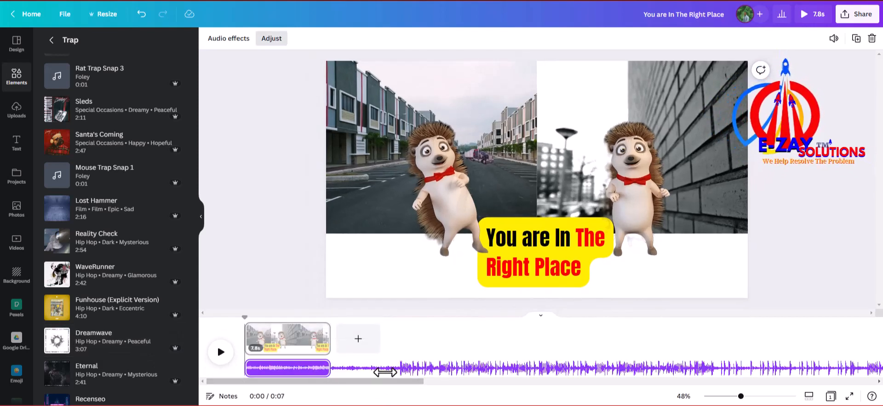
left_click_drag(399, 371, 263, 377)
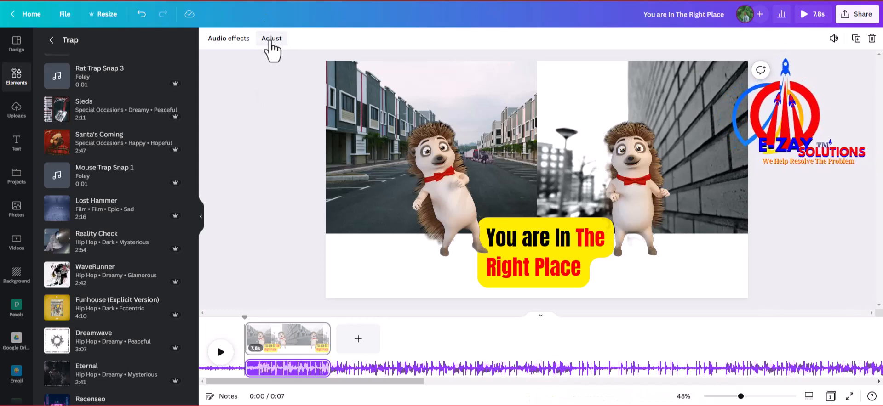
- Set the audio track's fade in to 0.3s and fade out to 0.4s, and preview the design
left_click(223, 41)
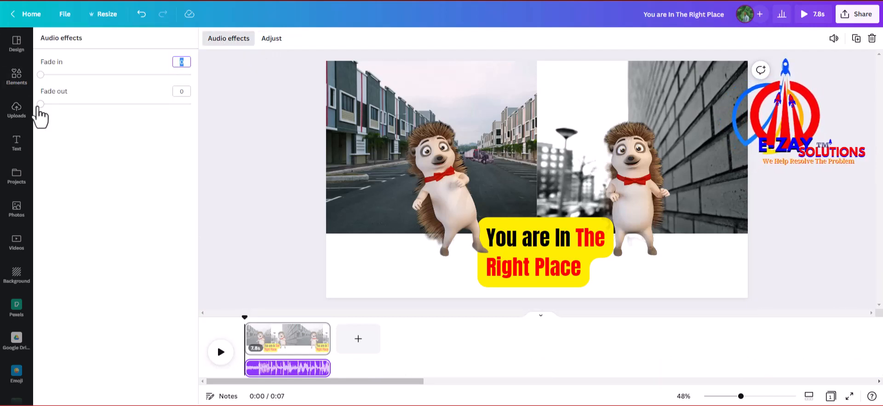
left_click_drag(40, 105, 55, 109)
left_click_drag(40, 75, 52, 76)
left_click(806, 14)
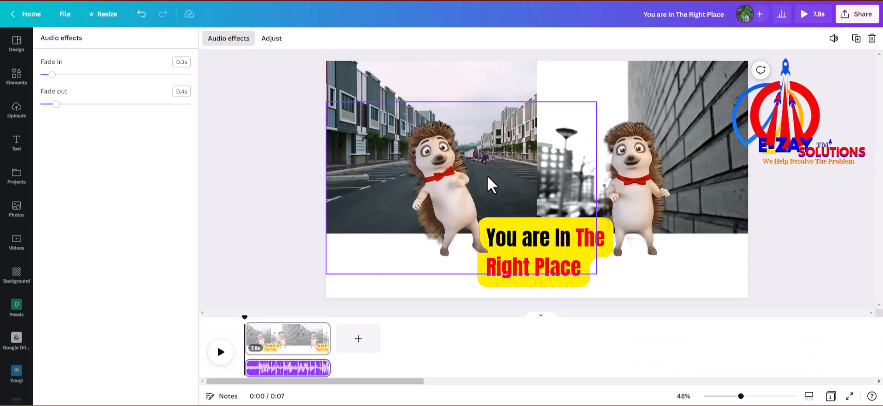
- Send the small truck graphic one layer backward
left_click(487, 156)
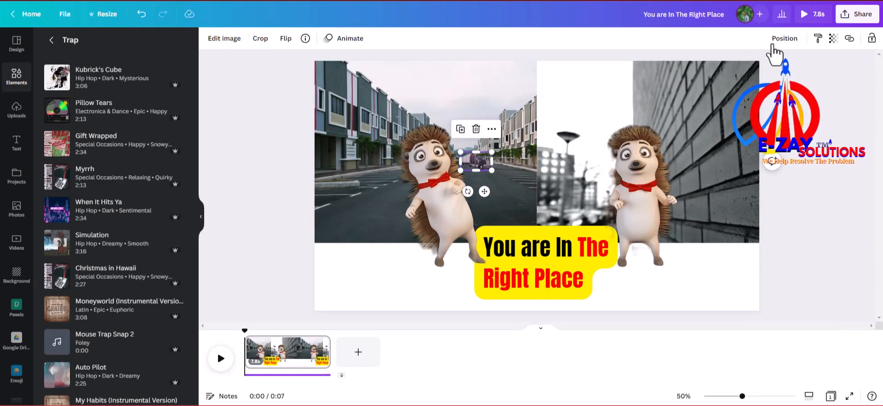
left_click(783, 38)
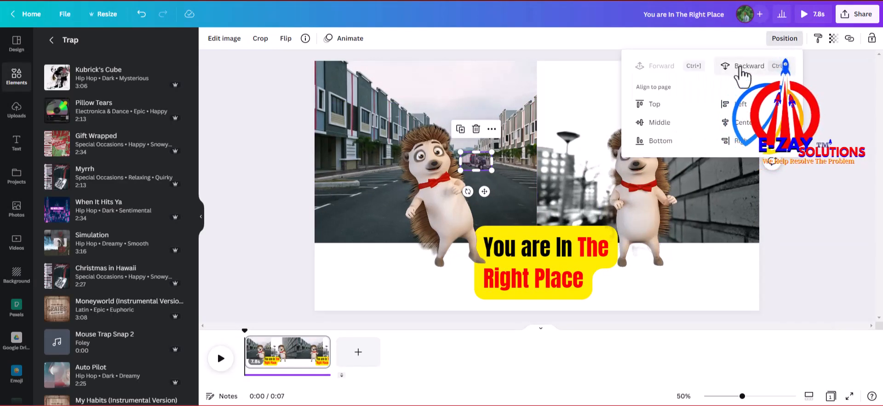
left_click(741, 67)
left_click(821, 156)
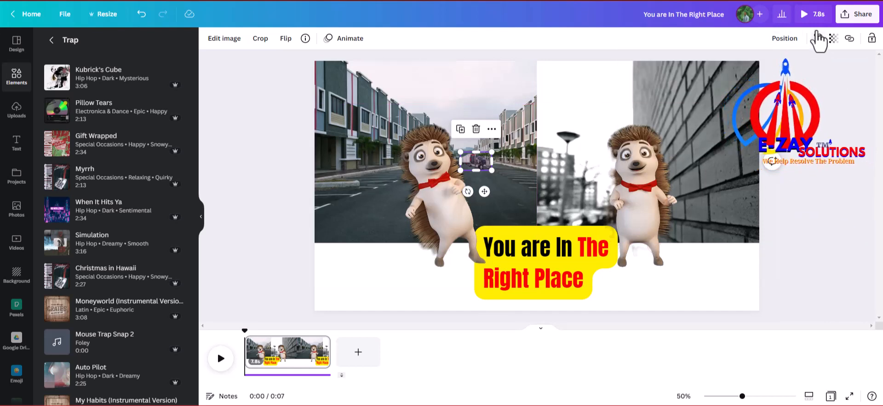
- Preview the design full screen to check the truck's layering, return to the editor and deselect the truck
left_click(805, 14)
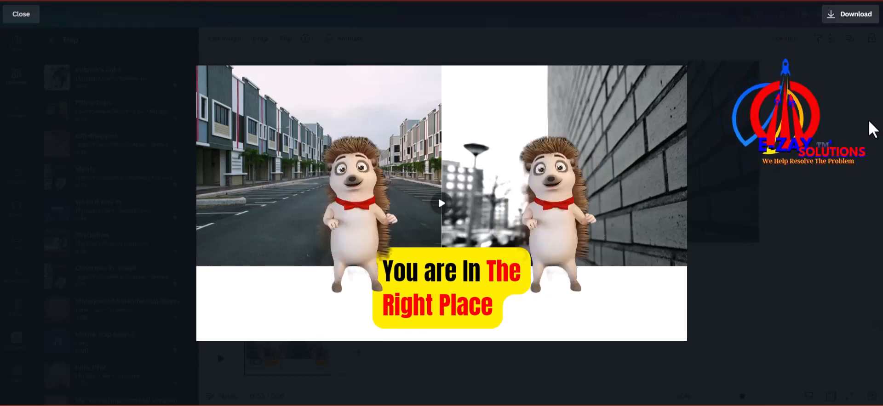
key("Escape")
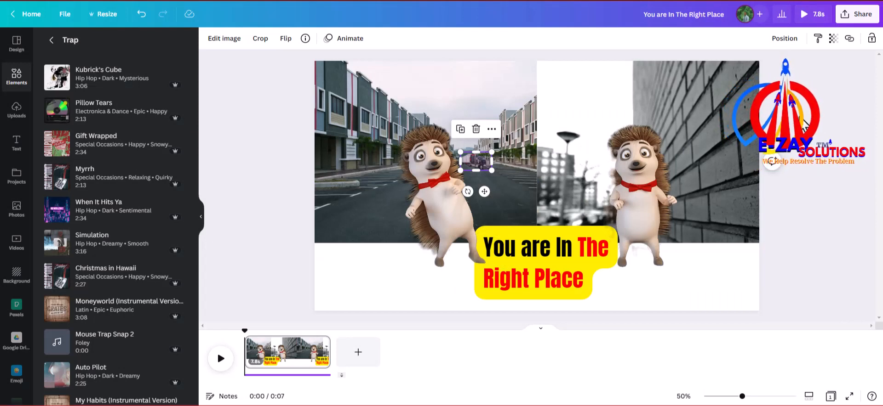
left_click(832, 164)
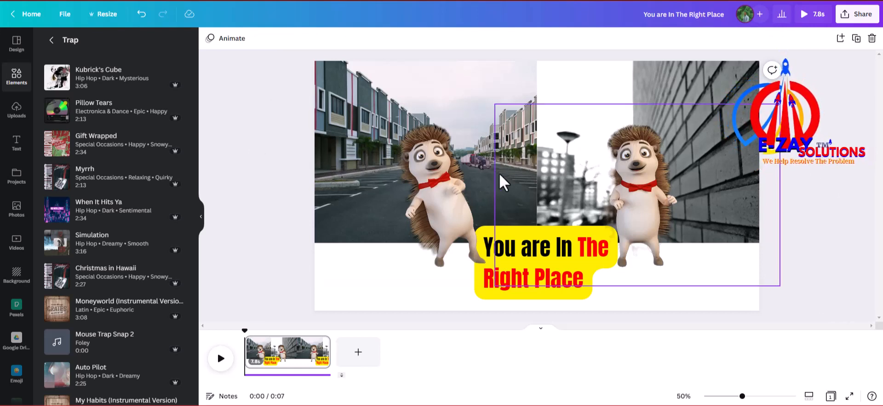
- Try the Stomp animation on the left hedgehog clip, testing its Both, On enter and On exit options
left_click(432, 175)
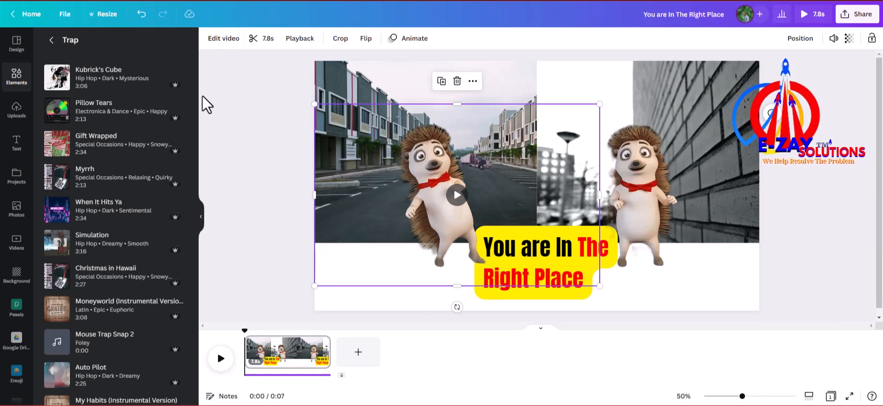
left_click(404, 40)
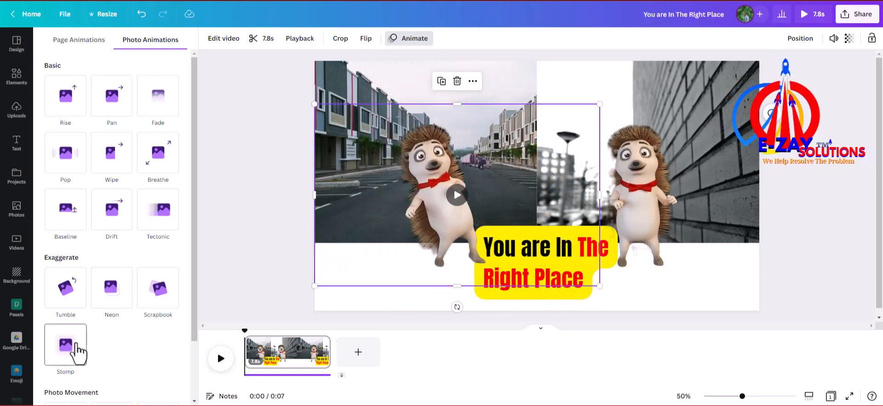
left_click(76, 350)
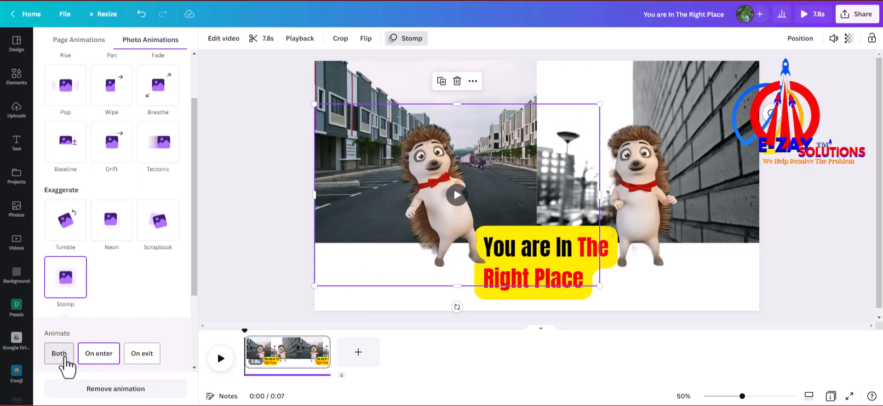
left_click(65, 359)
left_click(100, 357)
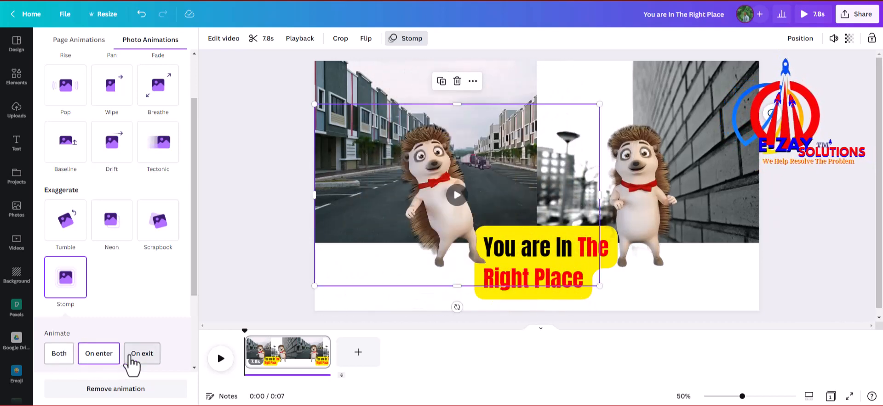
left_click(129, 357)
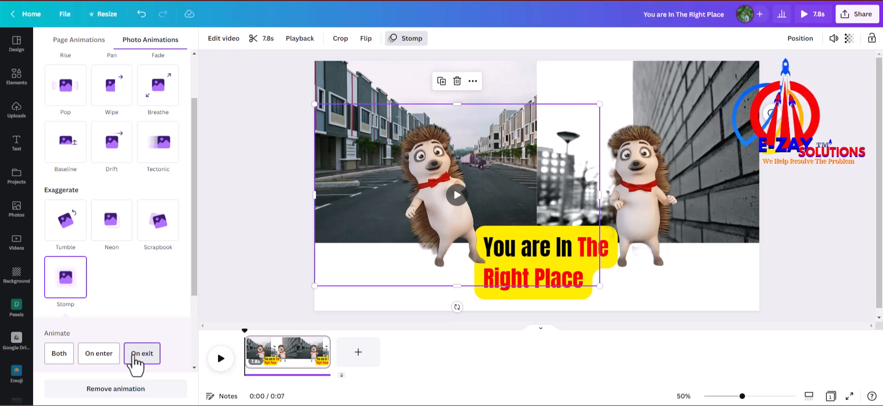
left_click(134, 354)
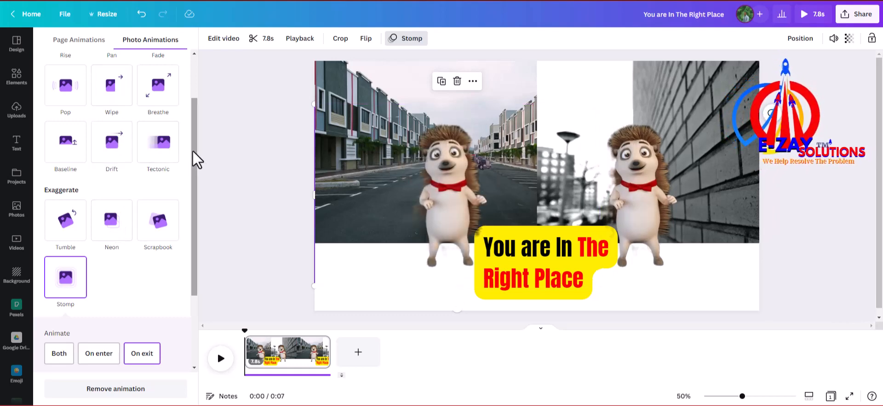
- Apply the Breathe animation to the left hedgehog clip and to the right hedgehog clip
left_click_drag(195, 148, 191, 100)
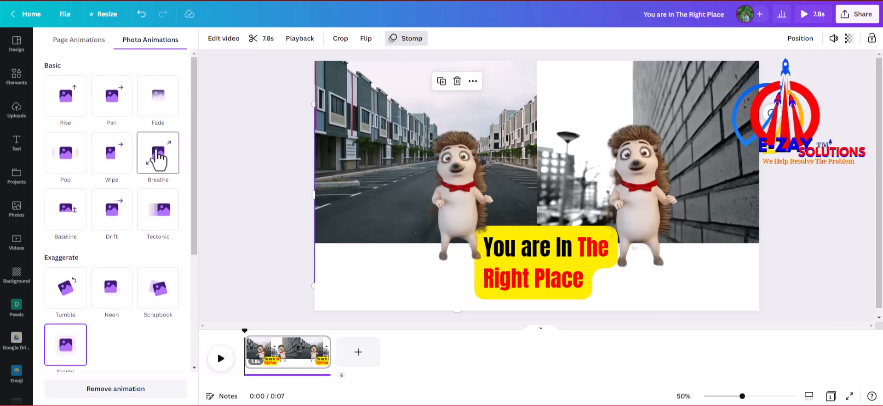
left_click(157, 154)
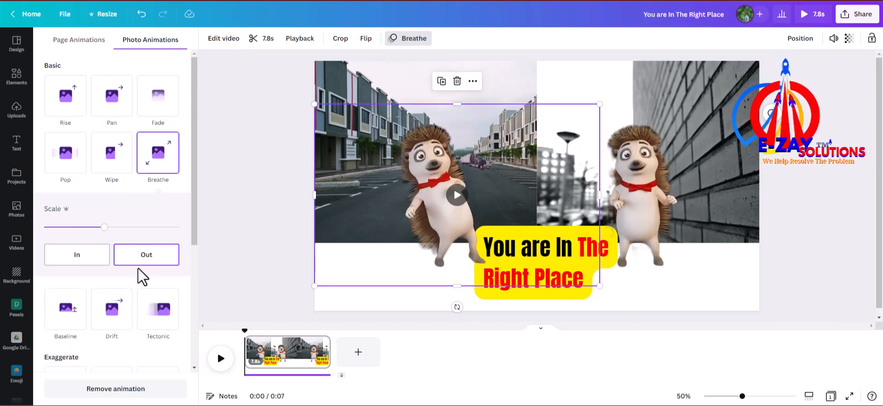
left_click(629, 208)
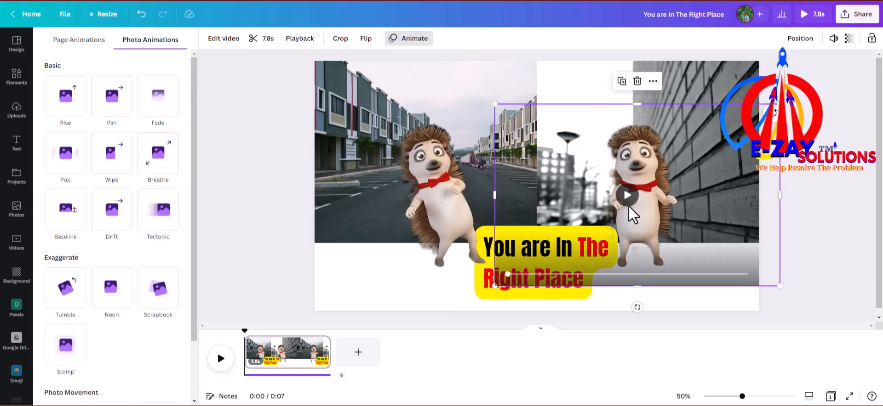
left_click(162, 156)
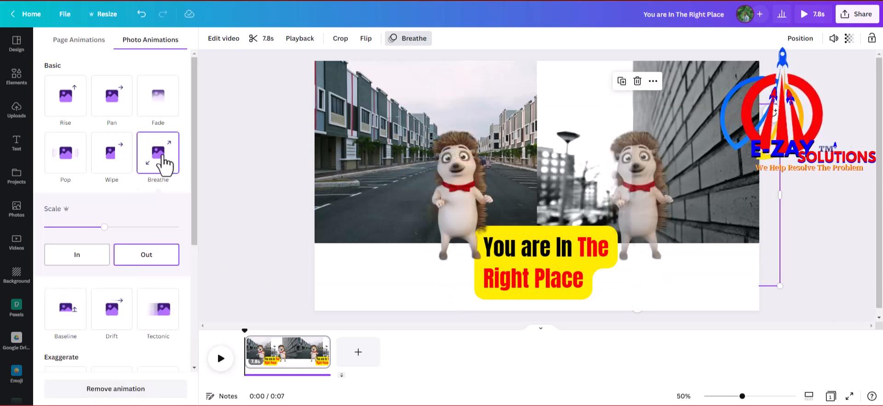
- Preview the design full screen to check the hedgehog animations and return to the editor
left_click(803, 19)
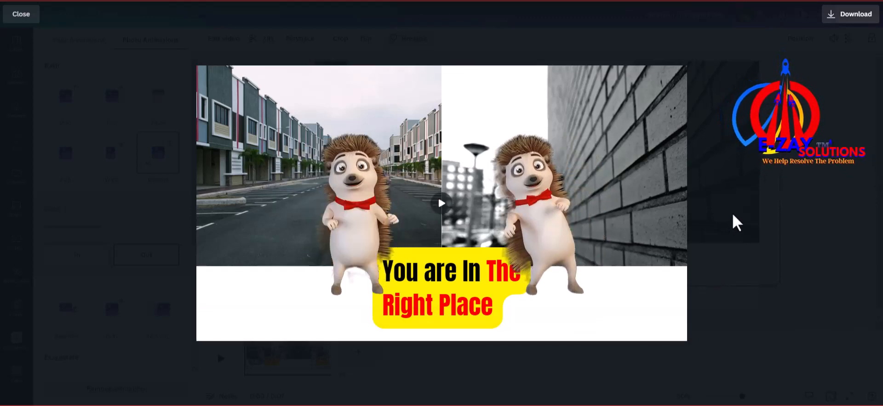
left_click(489, 293)
left_click(740, 275)
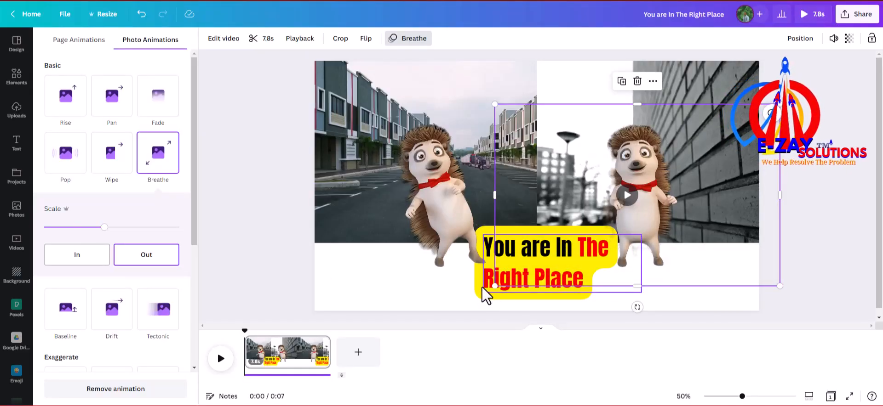
- Move the highlighted heading up between the two hedgehogs' heads, deselect it and preview the design full screen
left_click(493, 260)
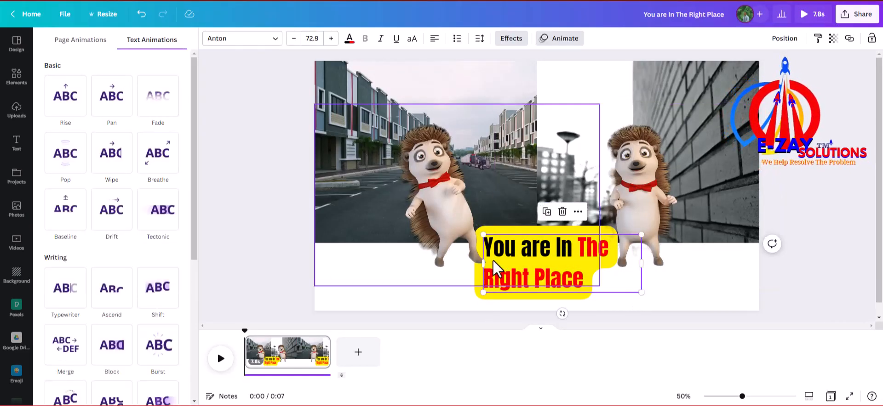
left_click(499, 296)
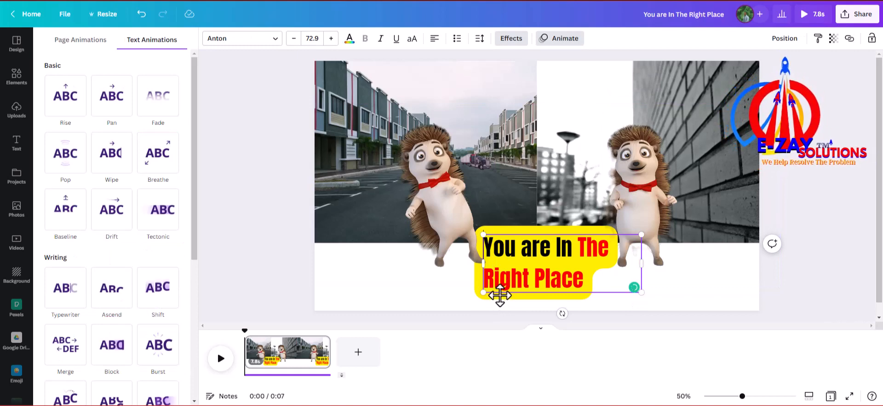
left_click_drag(500, 295, 491, 153)
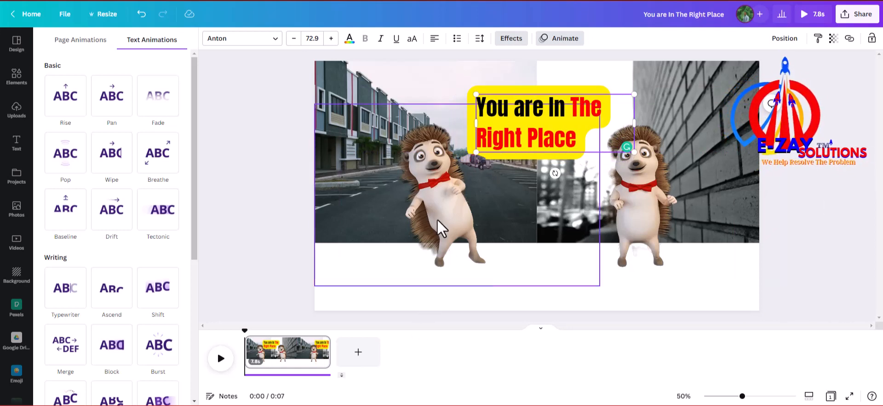
left_click(798, 167)
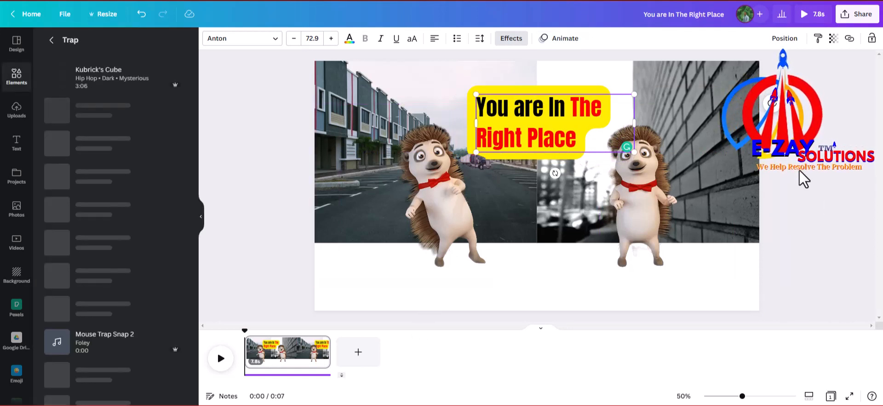
left_click(799, 19)
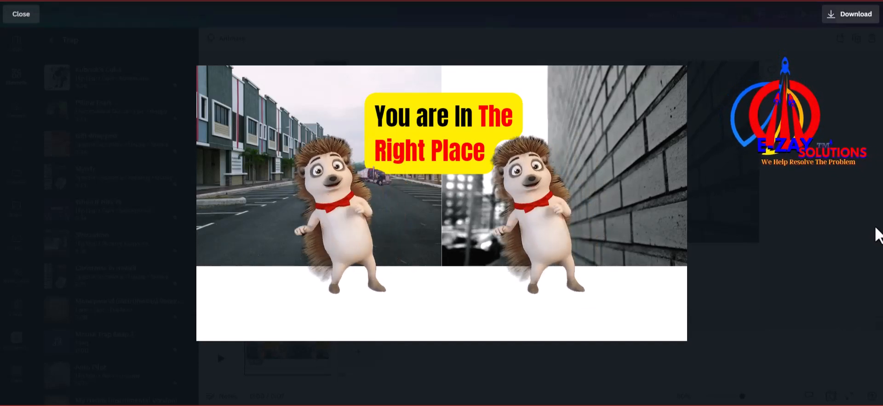
left_click(823, 200)
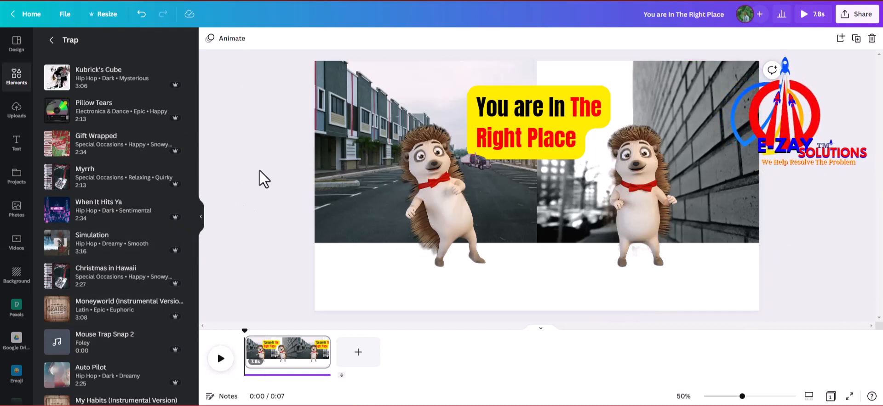
- Enlarge the left hedgehog clip so it stands clearly bigger than the right one, and preview the design full screen
mouse_move(465, 214)
left_mouse_down()
mouse_move(466, 231)
mouse_move(466, 221)
left_mouse_up()
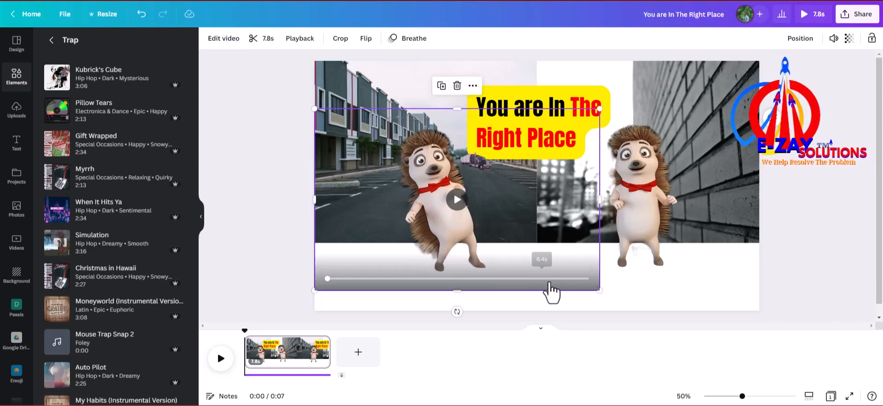
left_click_drag(600, 291, 628, 340)
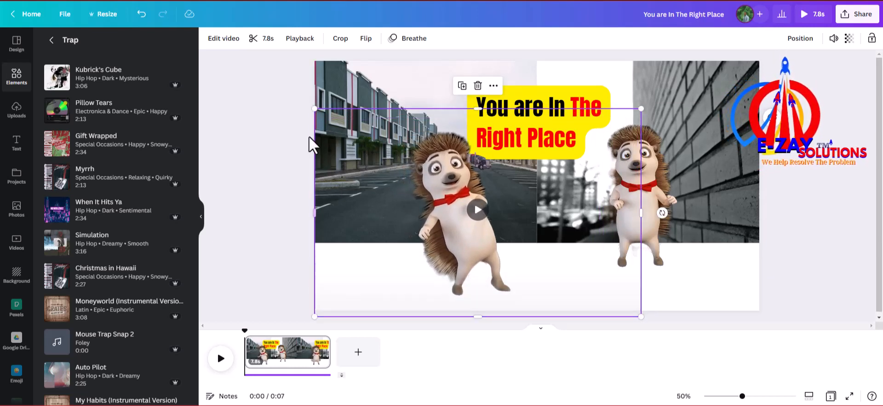
left_click_drag(316, 110, 285, 82)
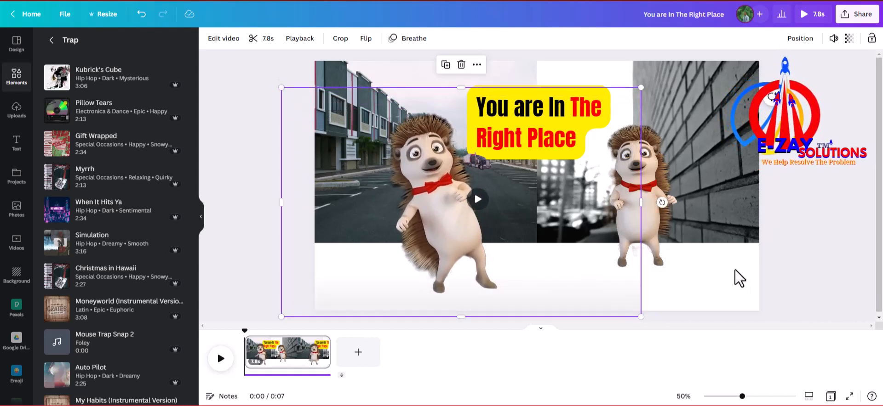
left_click(809, 158)
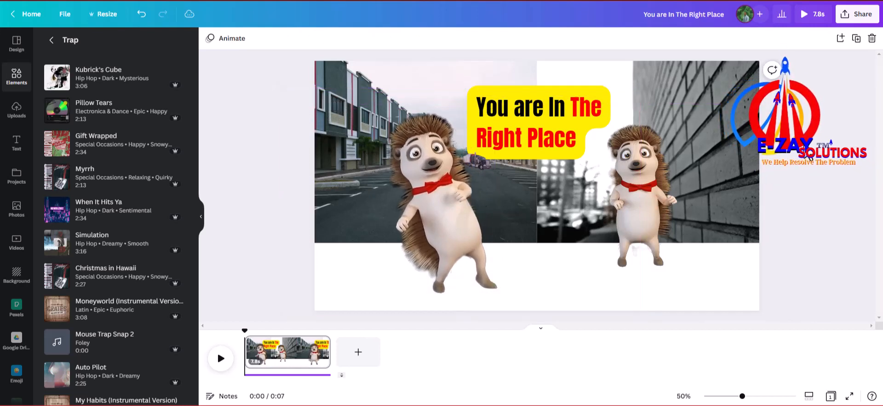
left_click(812, 14)
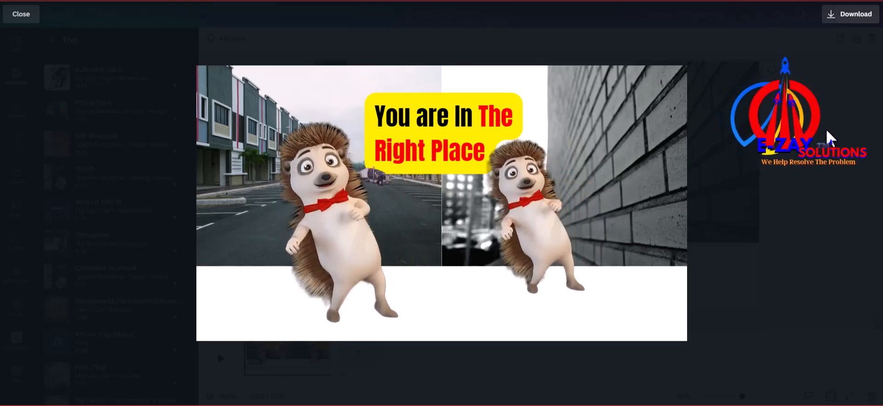
key("Escape")
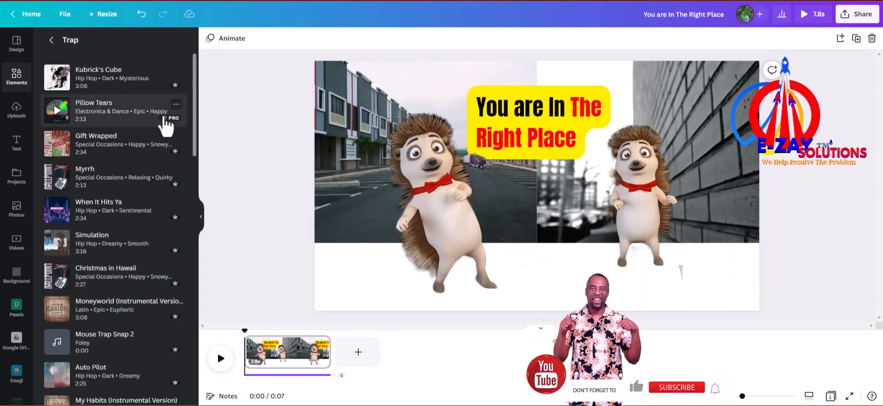